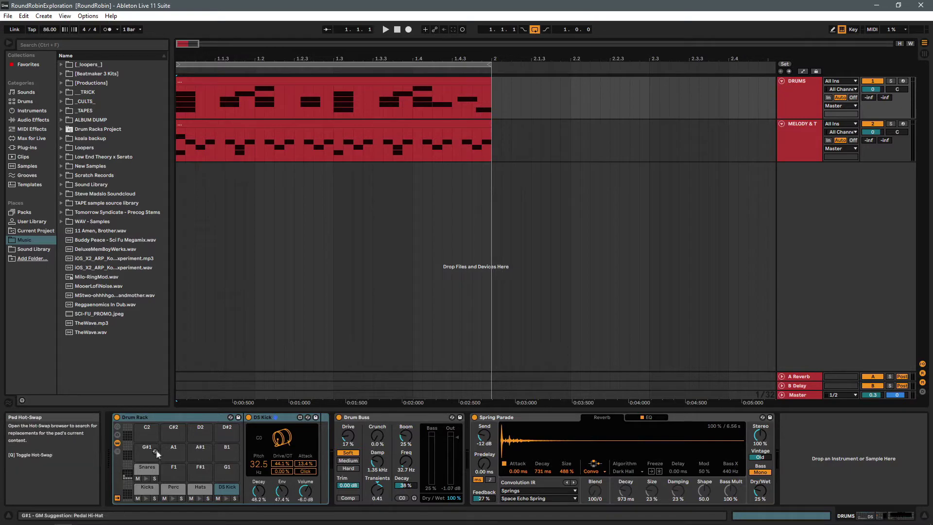
Select the Kicks pad to show its Random device feeding five kick sample chains.
click(141, 488)
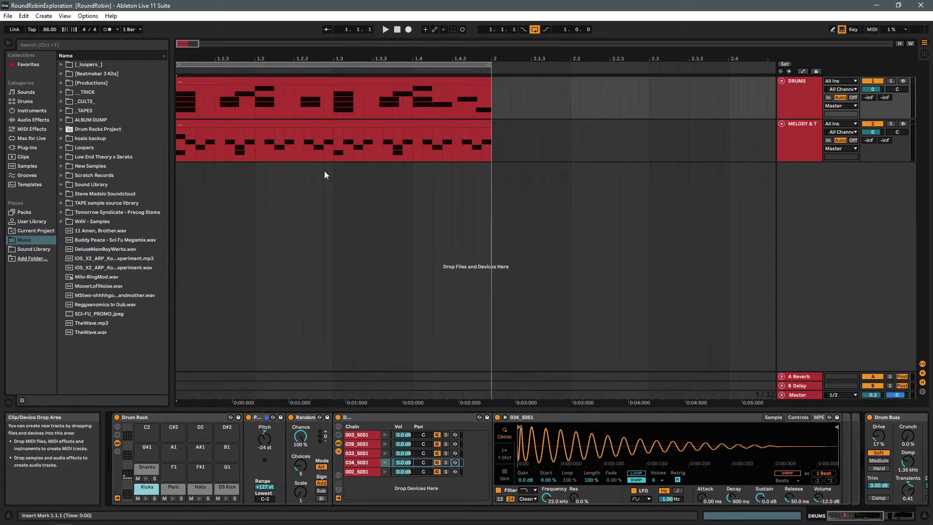
Open the drum clip in a taller note editor, solo DRUMS and play the loop once.
double_click(287, 82)
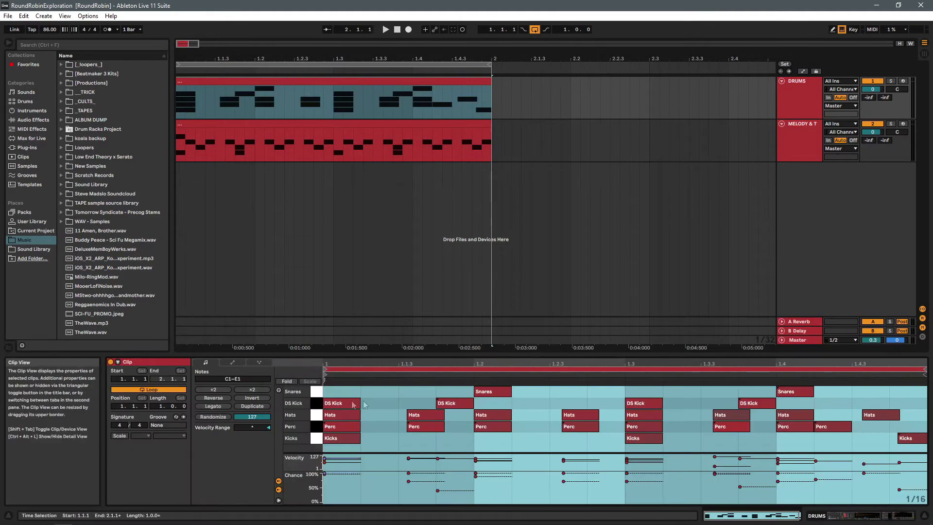
drag(370, 357, 370, 324)
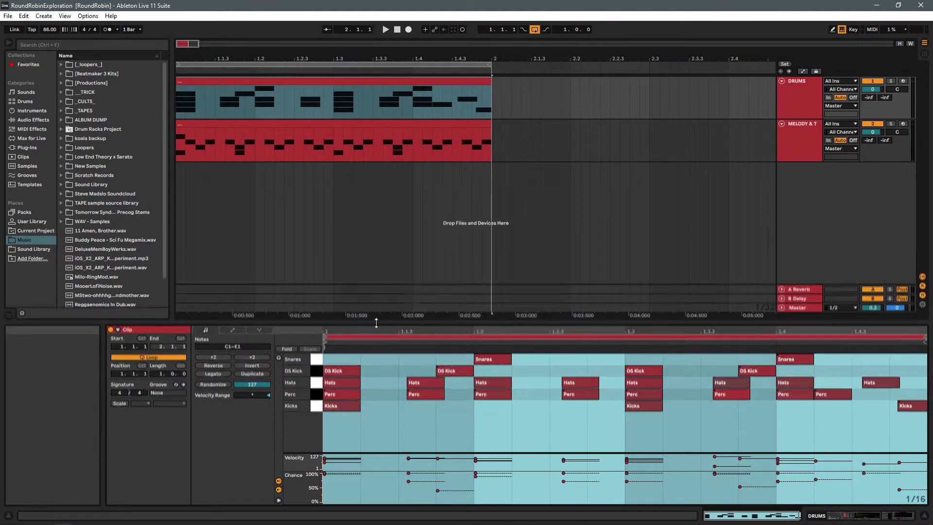
click(890, 81)
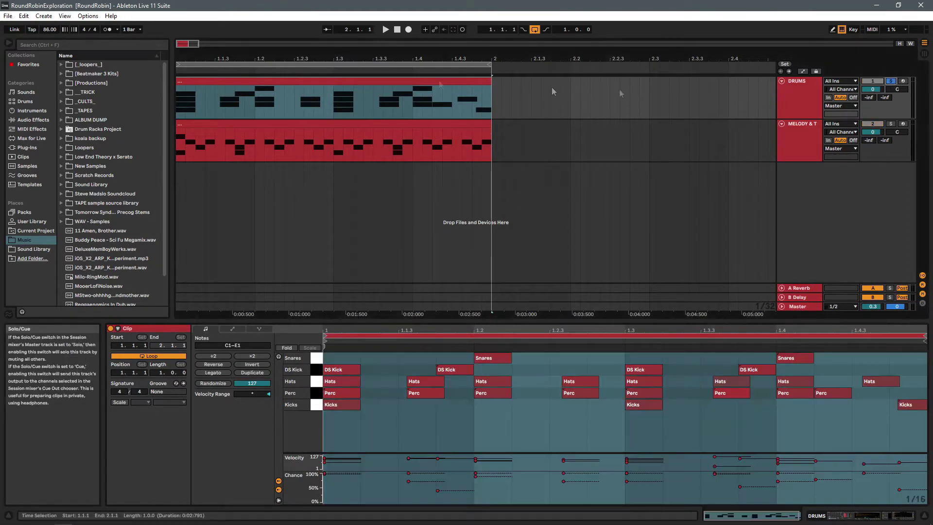
click(385, 30)
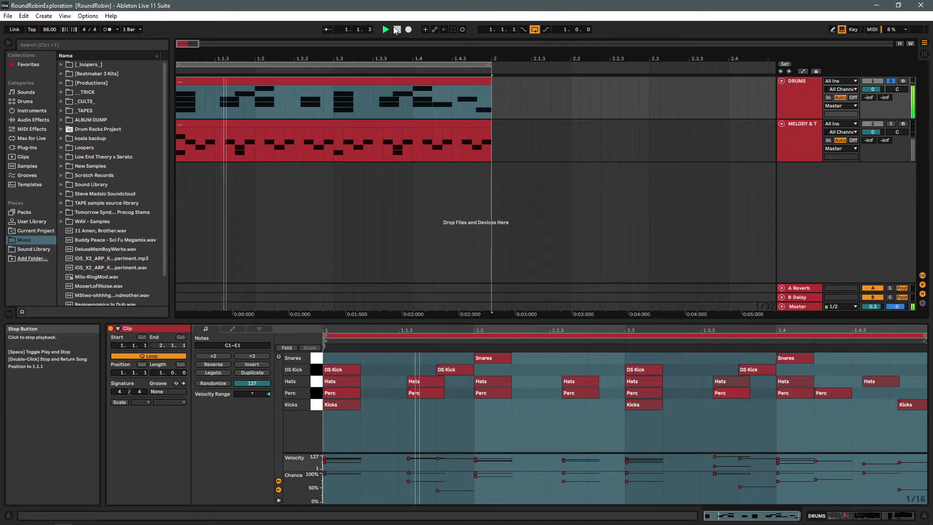
click(397, 29)
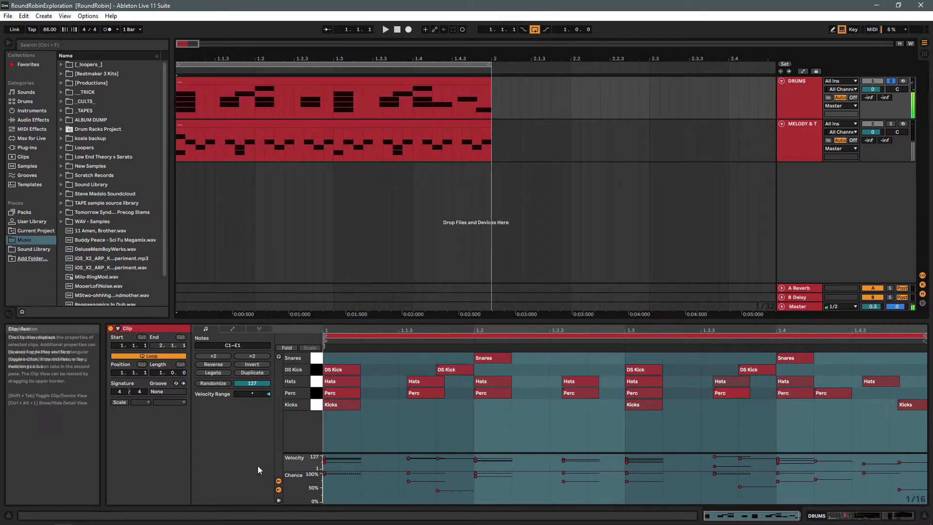
click(794, 88)
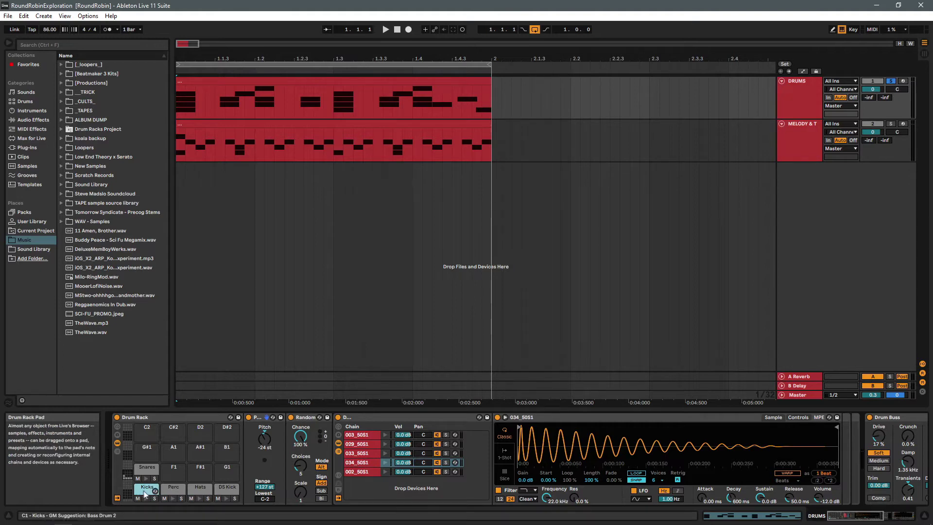
Open the drum clip in the MIDI Note Editor and select all DS Kick notes.
click(216, 79)
double_click(217, 79)
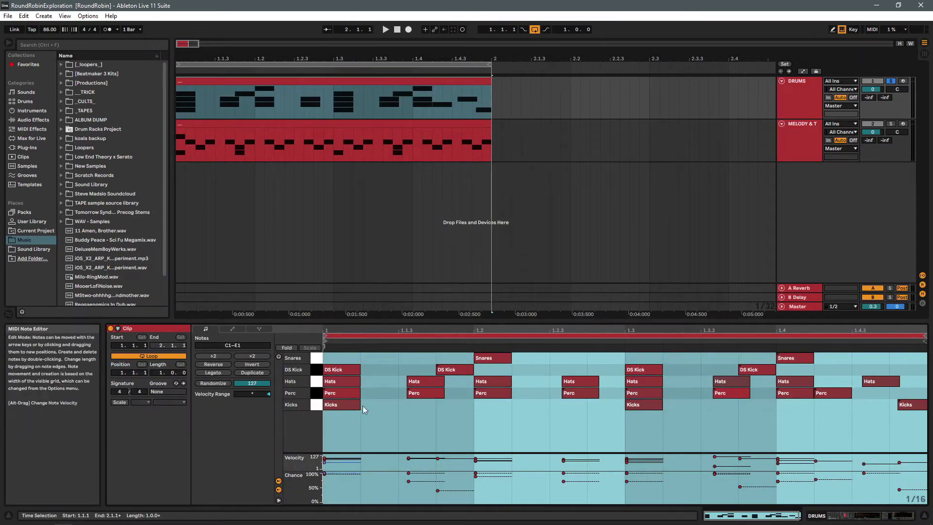
click(317, 370)
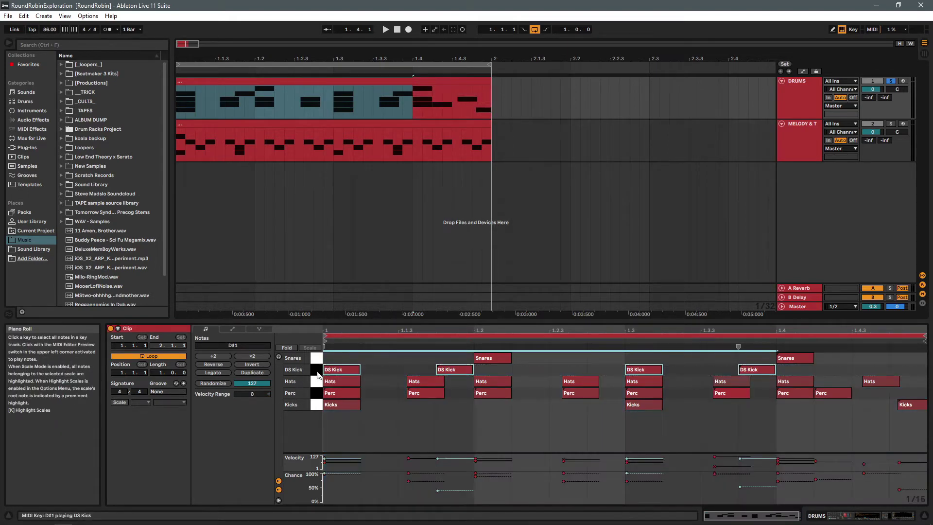
double_click(803, 88)
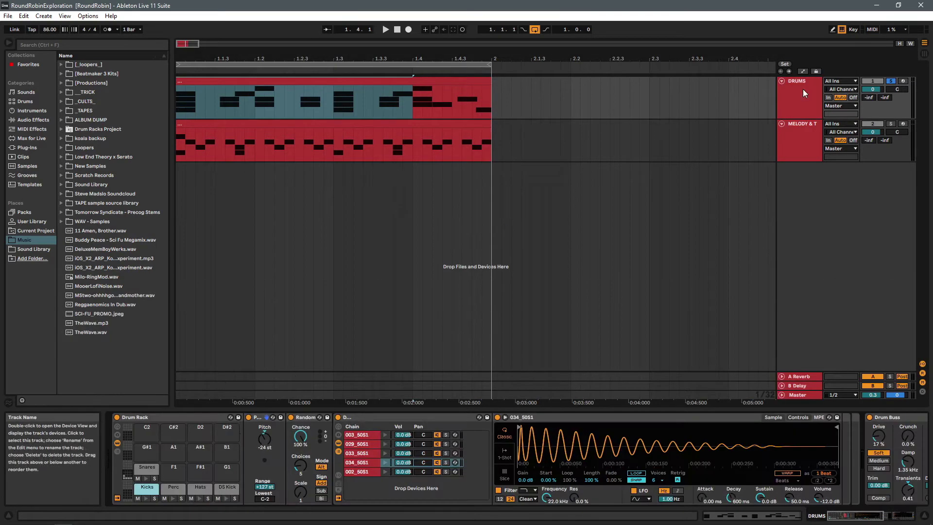
Audition the DS Kick pad and show its devices.
click(226, 498)
click(225, 492)
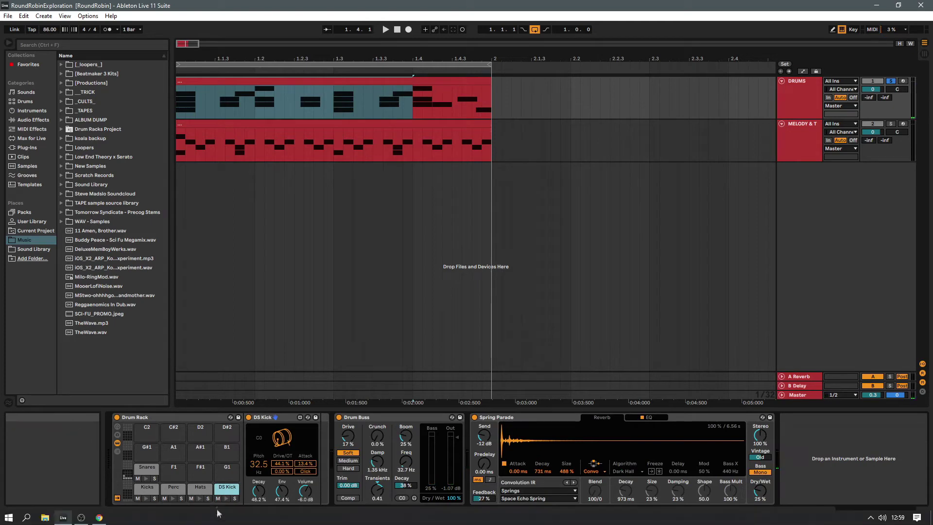
click(226, 499)
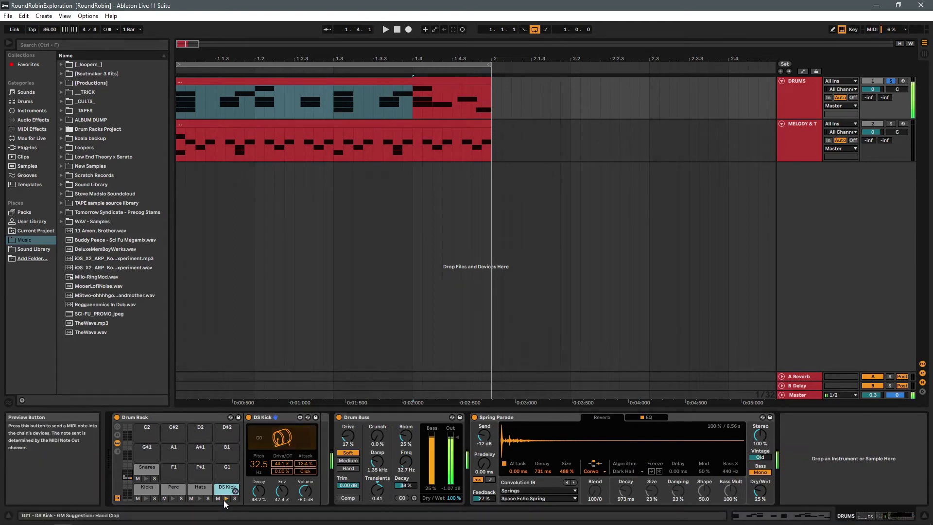
Inspect the Kicks Simpler's Controls and Sample views, then audition Kicks cycling its samples.
click(145, 488)
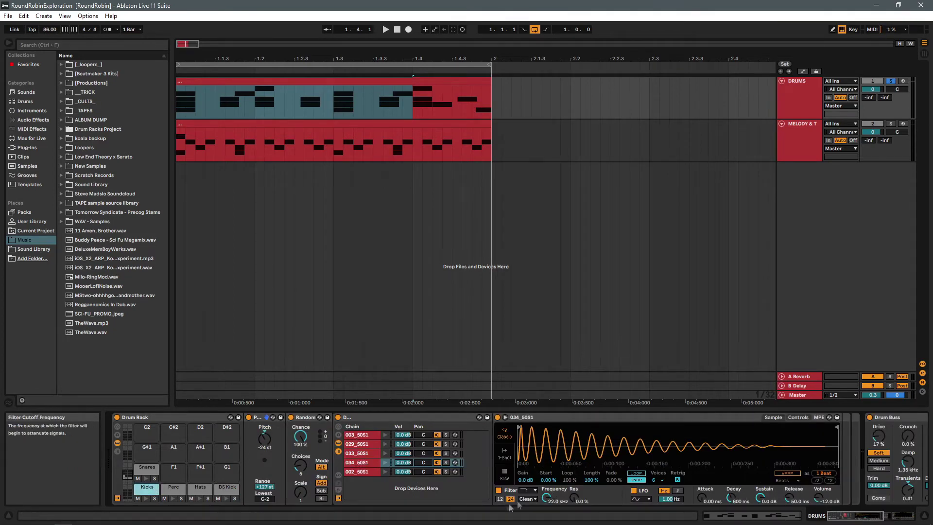
click(801, 418)
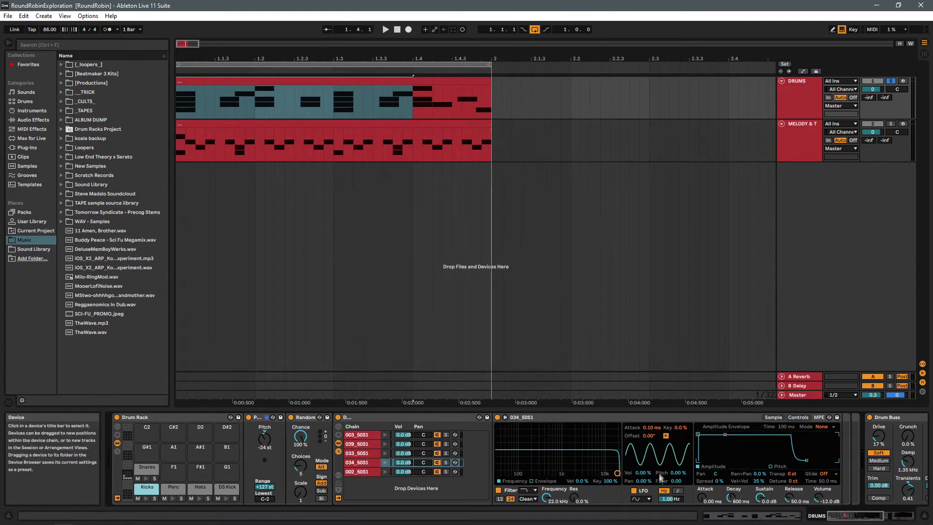
click(775, 418)
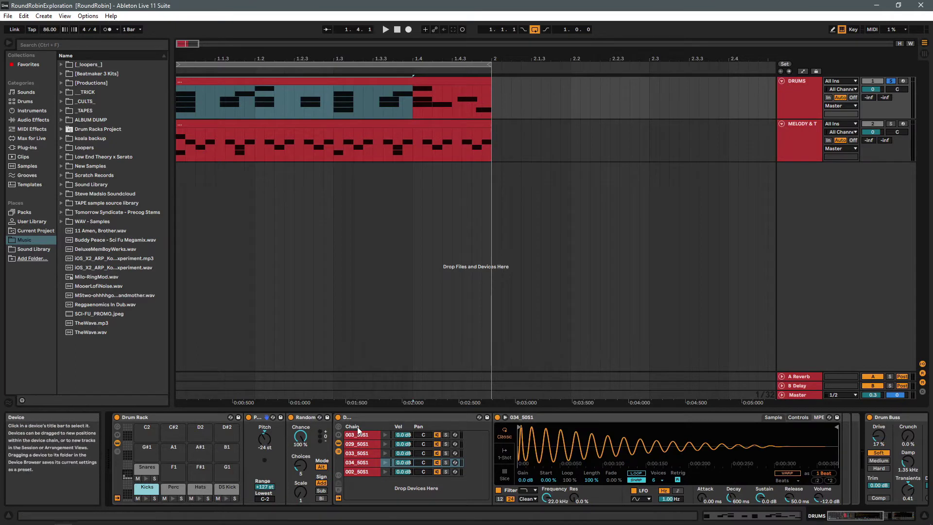
click(146, 498)
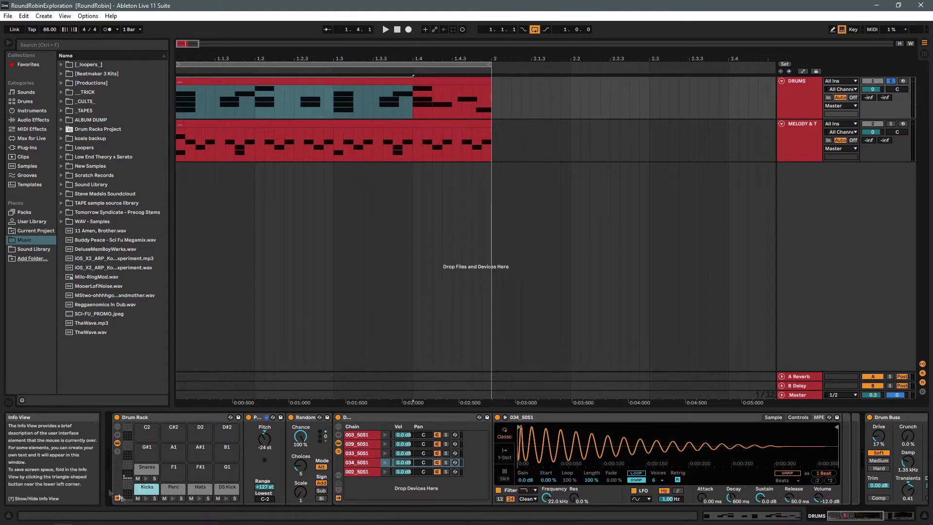
Audition the Perc, Hats and Snares pads.
click(138, 490)
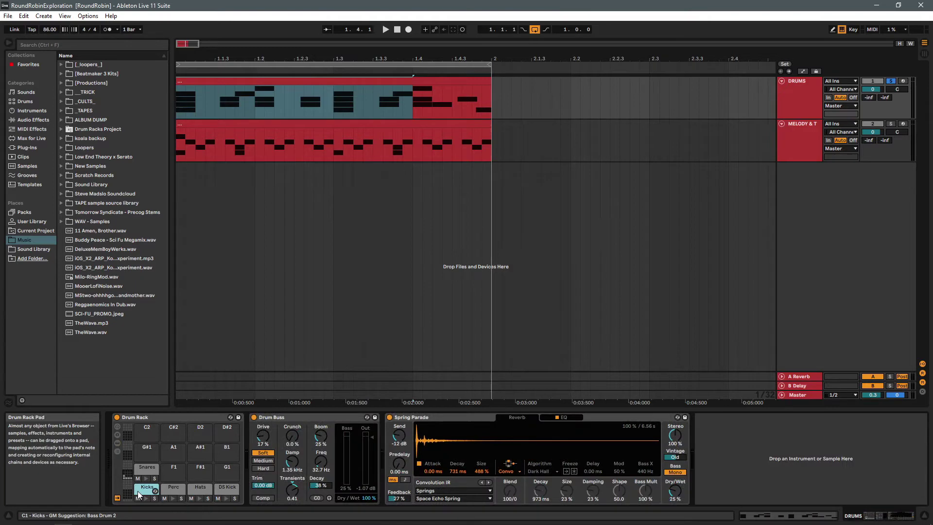
click(171, 491)
click(172, 499)
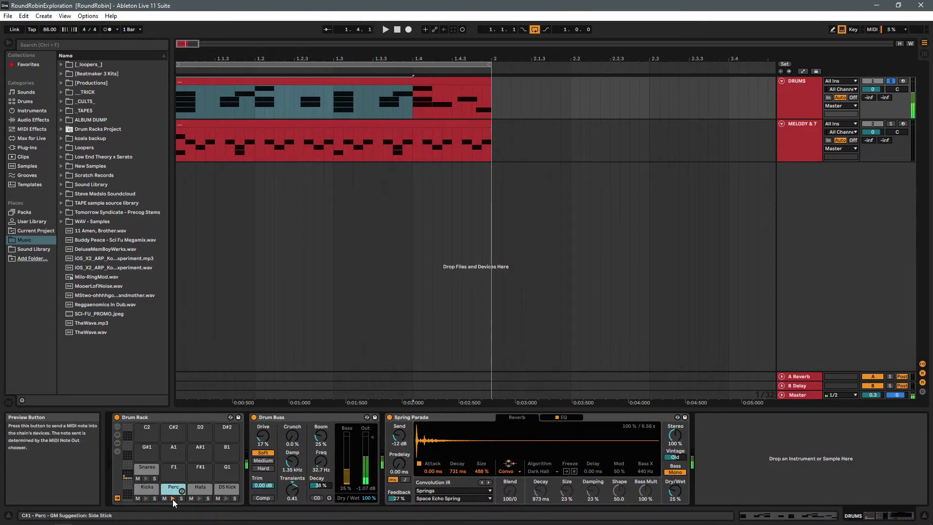
click(199, 499)
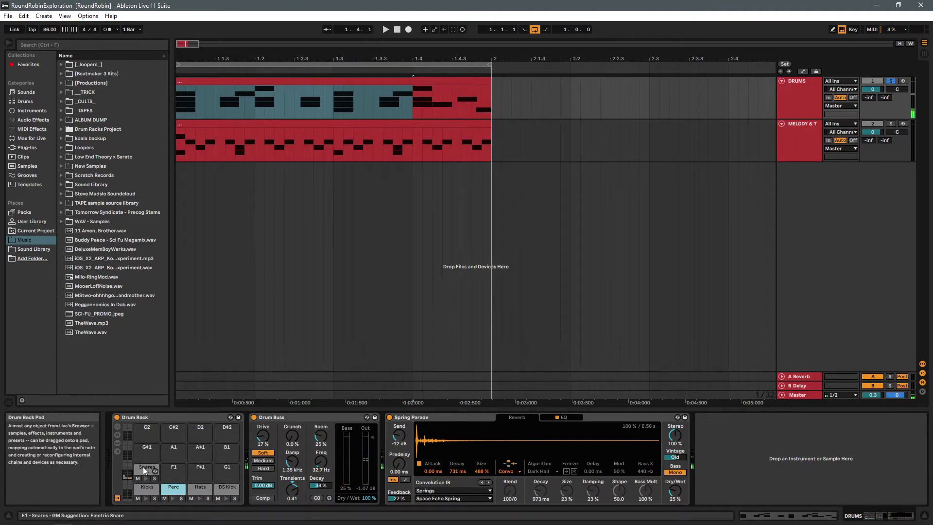
click(146, 479)
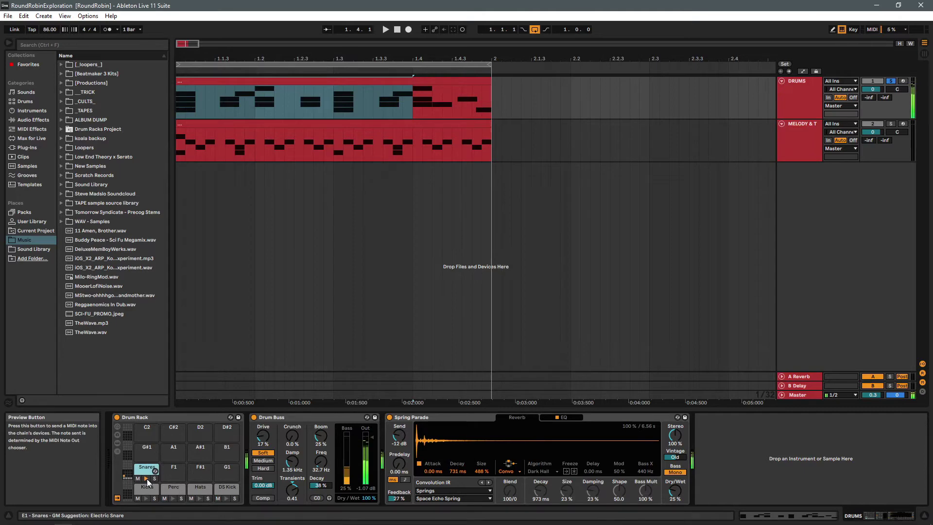
Open the Snares chains and hear IDSF33, IDSF53, IDSF30 and Snare (6) individually.
click(148, 470)
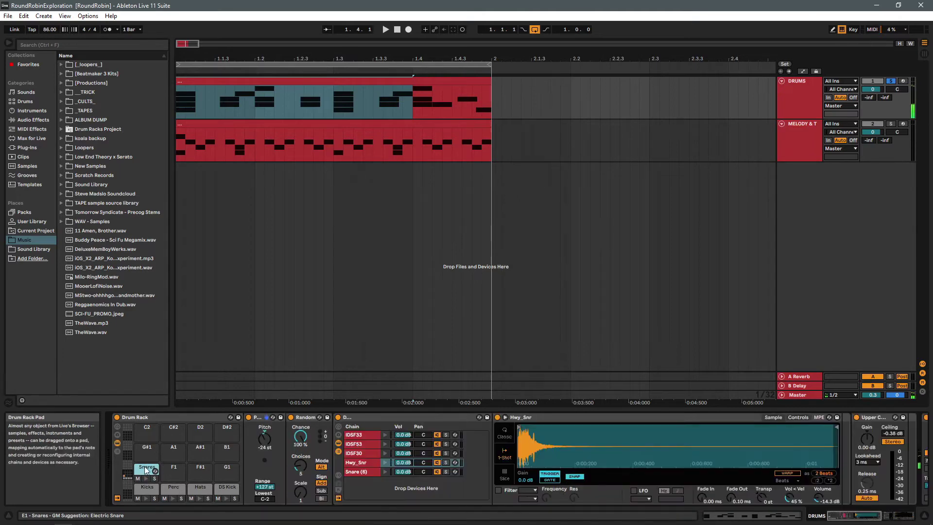
click(383, 434)
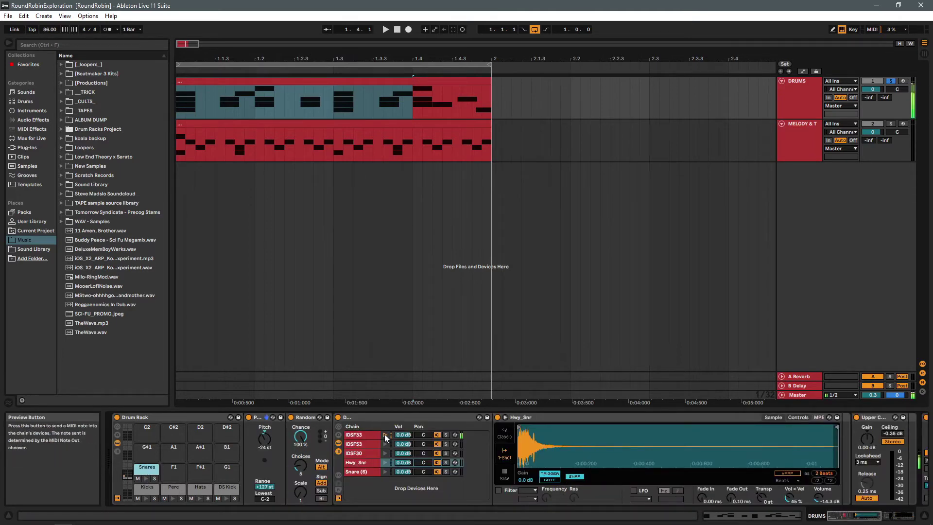
click(384, 443)
click(386, 434)
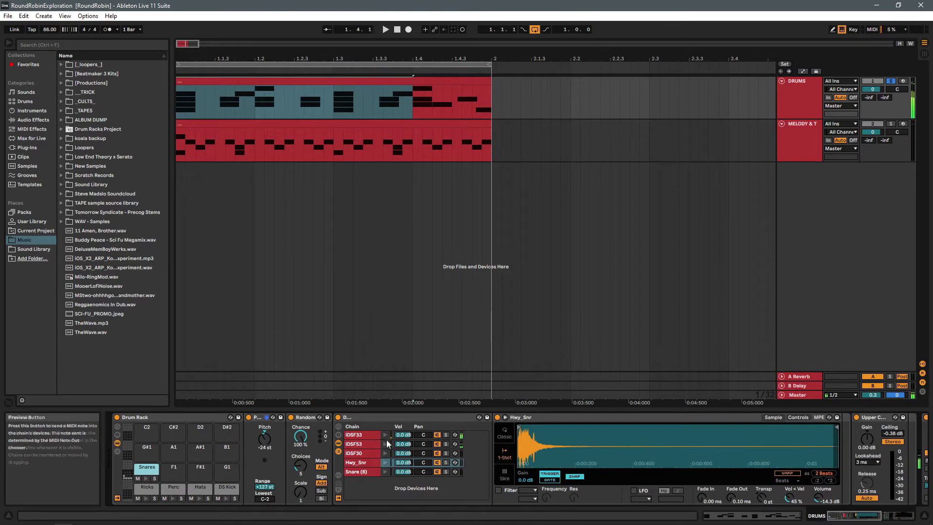
click(386, 442)
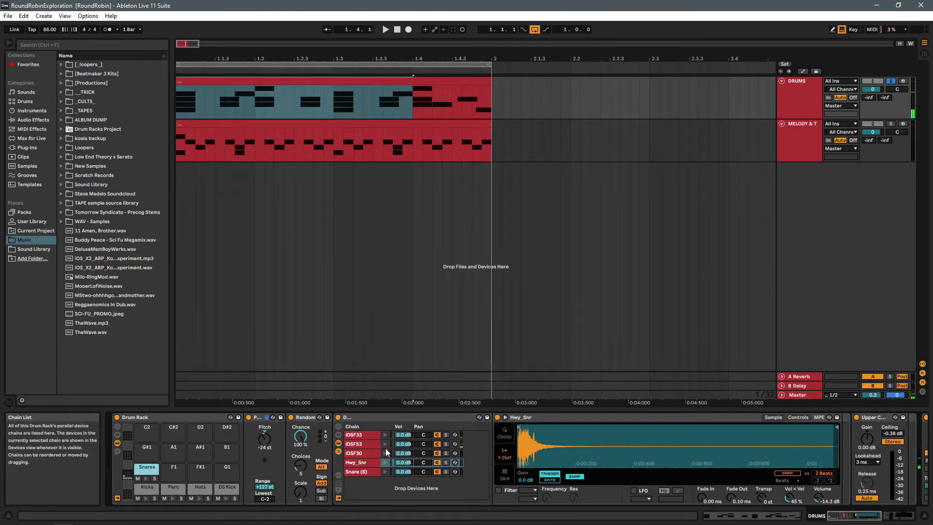
click(385, 453)
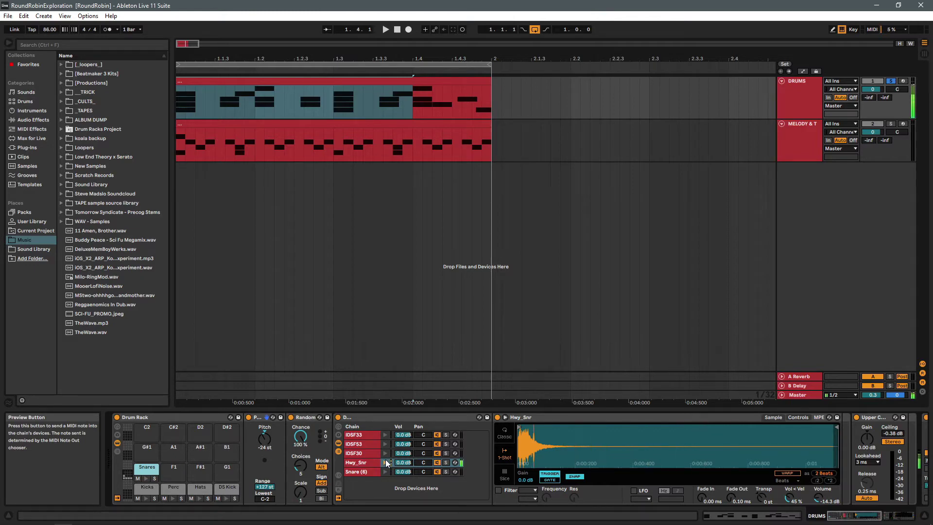
click(385, 471)
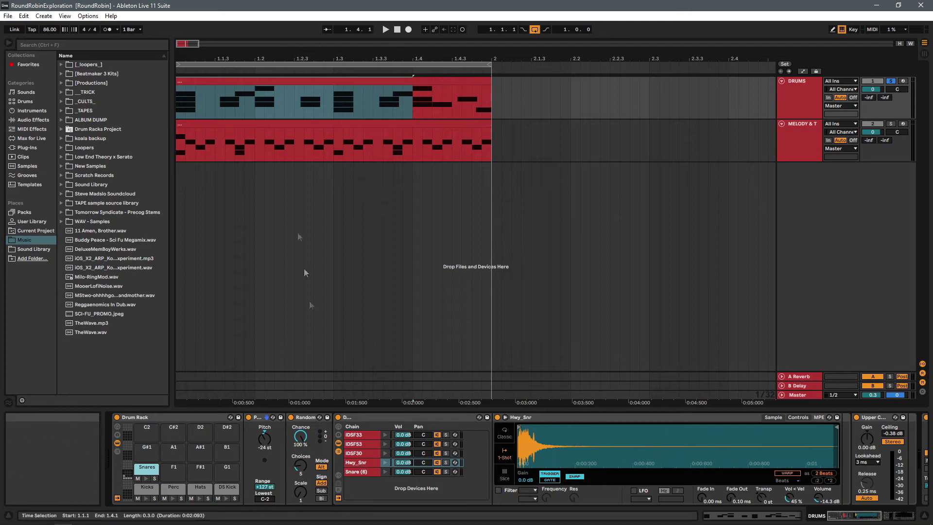
double_click(206, 78)
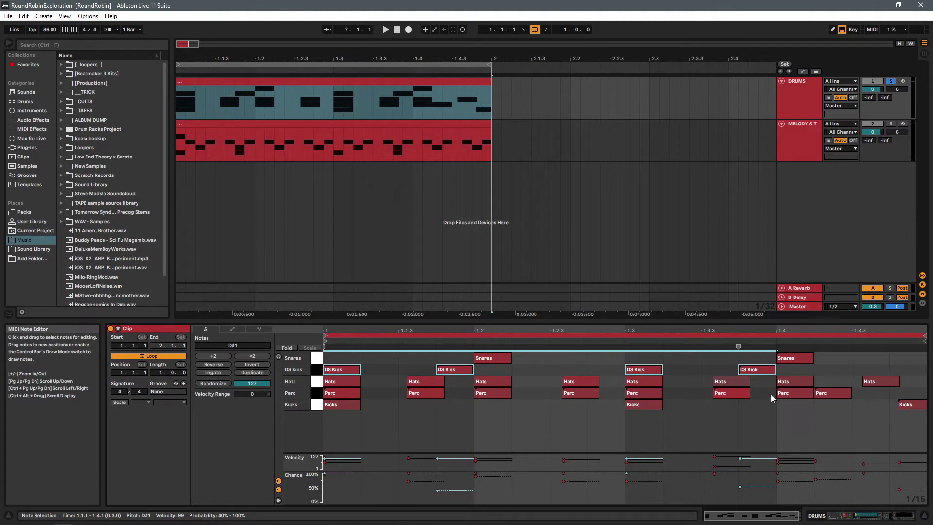
Enlarge the velocity and chance lanes, then select the Hats and Perc note rows in turn.
drag(301, 451, 301, 383)
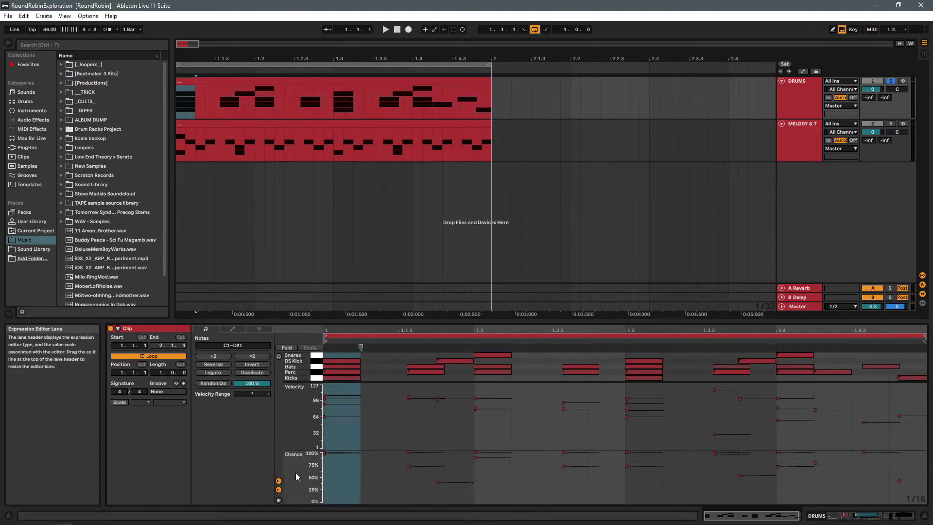
click(316, 370)
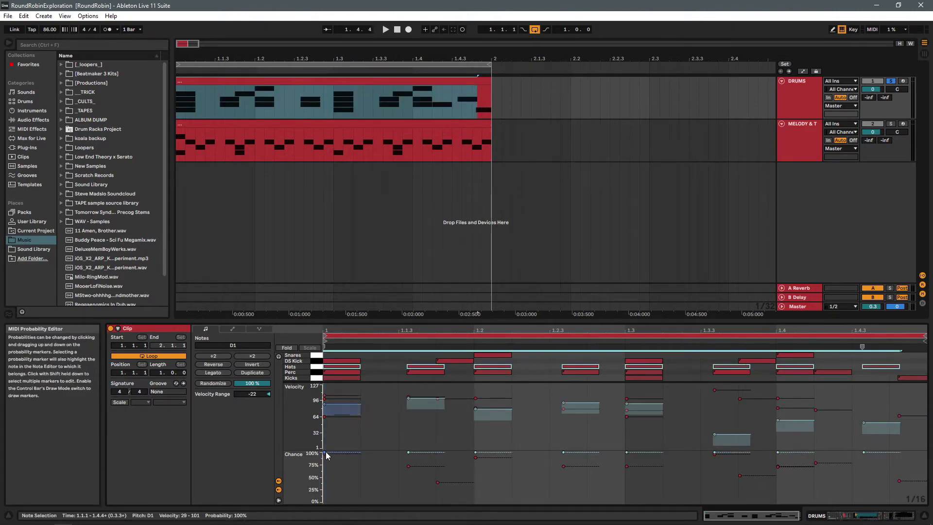
click(315, 372)
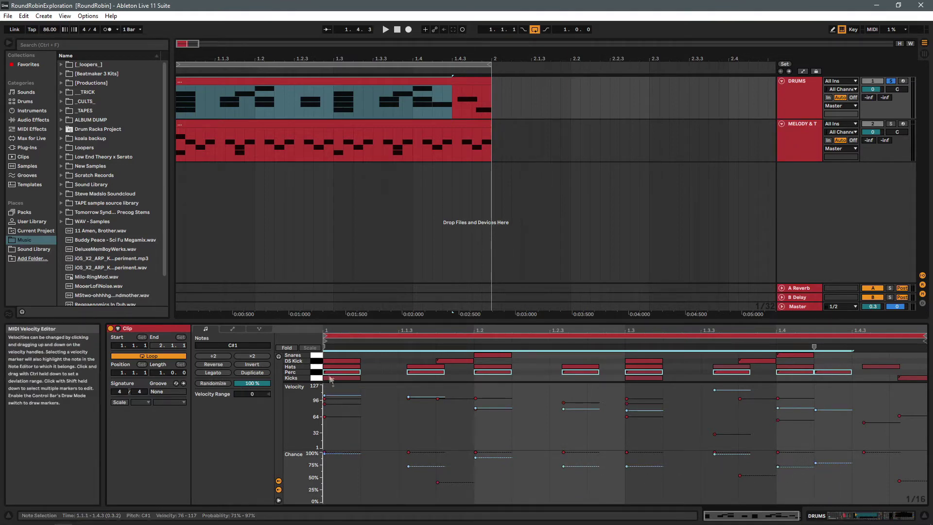
click(315, 367)
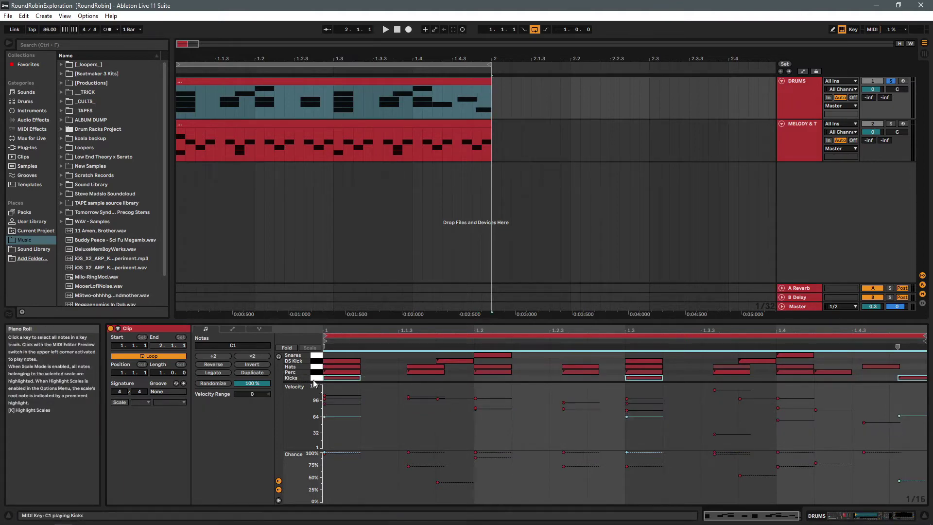
Select the DS Kick note at 53% chance and play the drum loop once.
click(472, 488)
drag(471, 488, 755, 467)
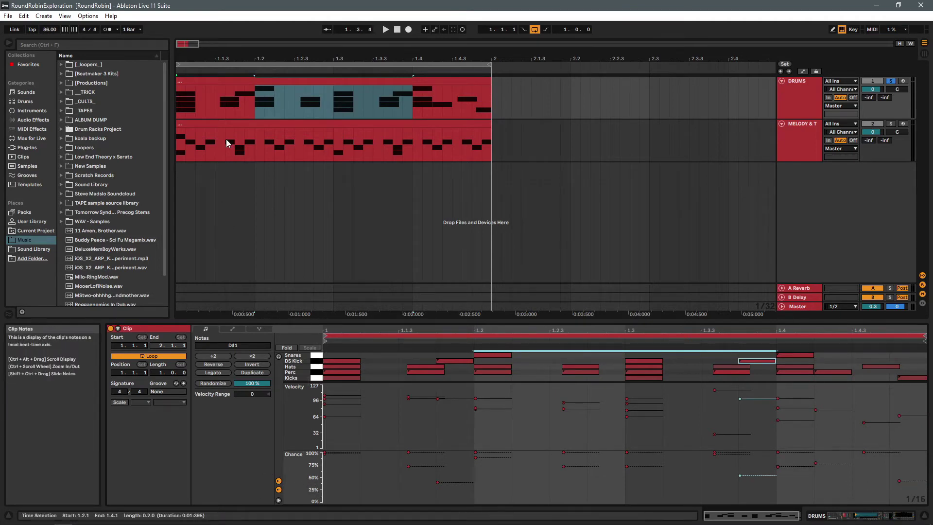
click(385, 30)
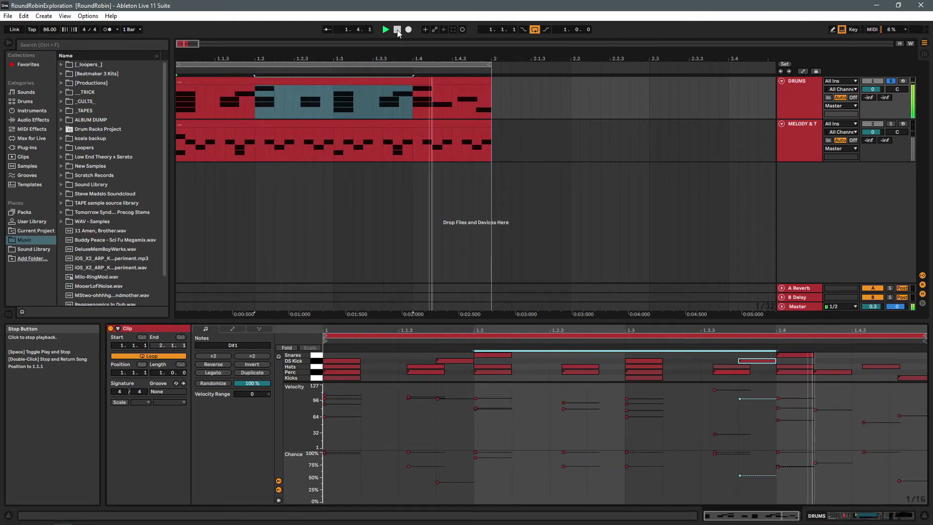
click(397, 31)
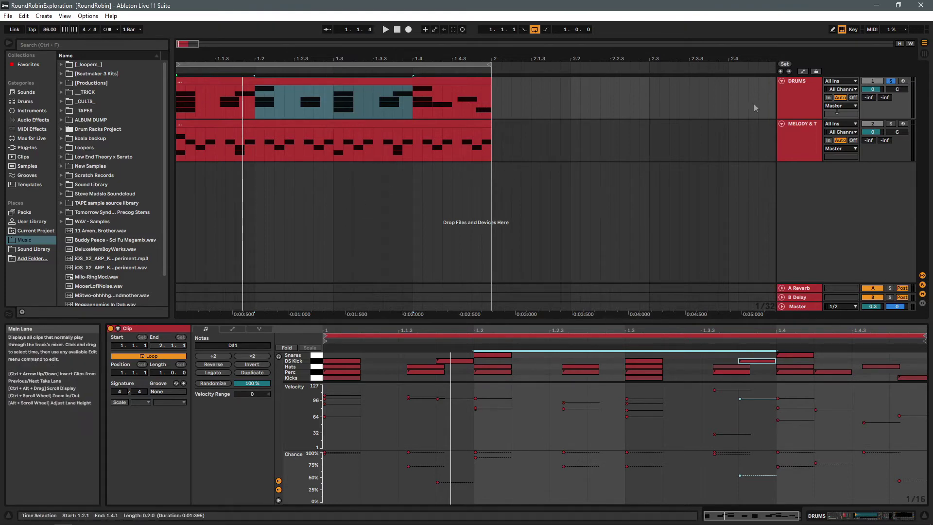
click(890, 125)
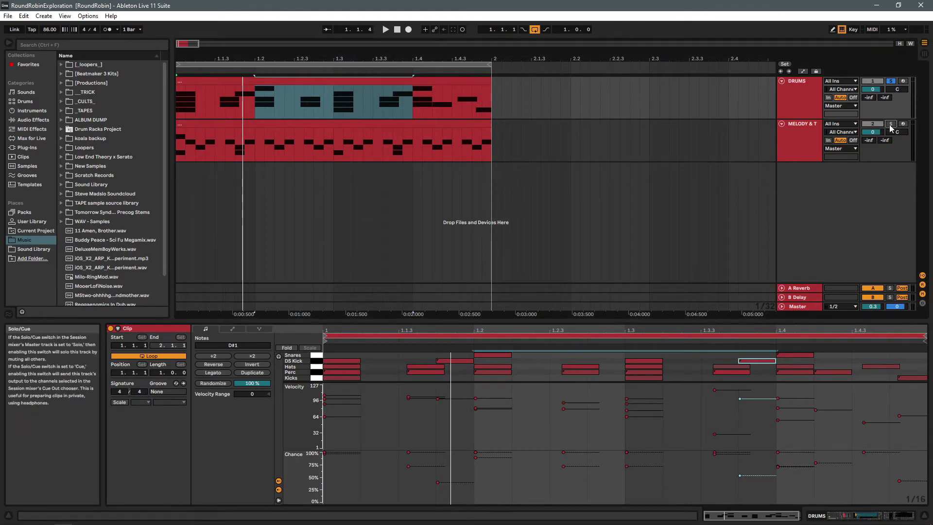
Open MELODY & TEXTURE's Drum Rack and play the 2600 pad twice, hearing different random chains.
click(802, 123)
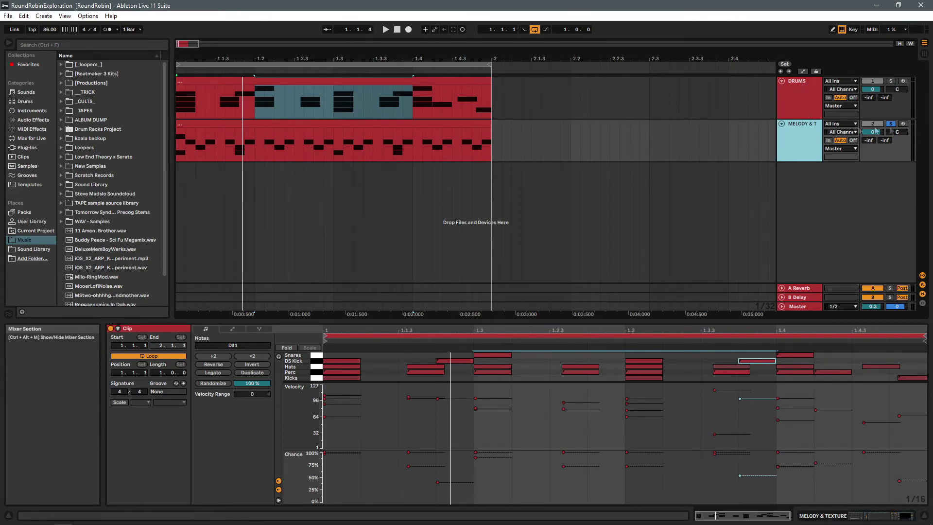
double_click(793, 127)
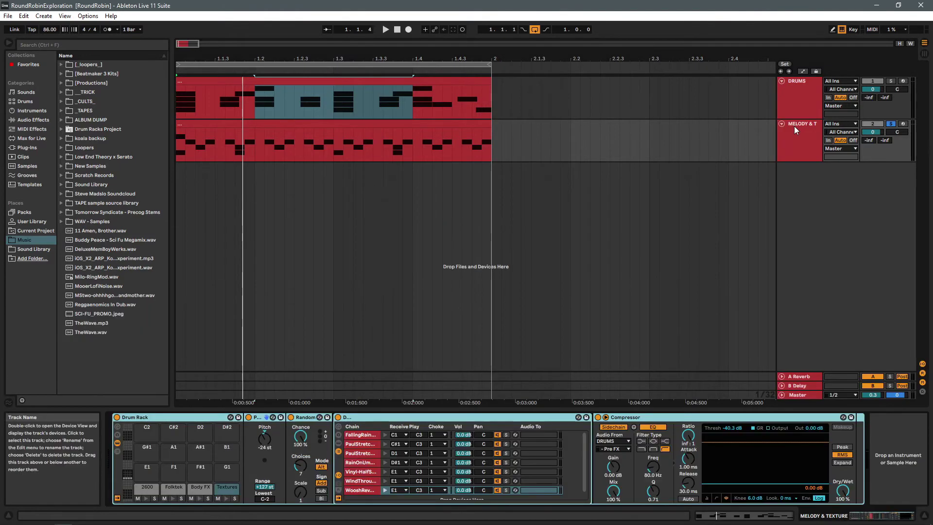
click(143, 489)
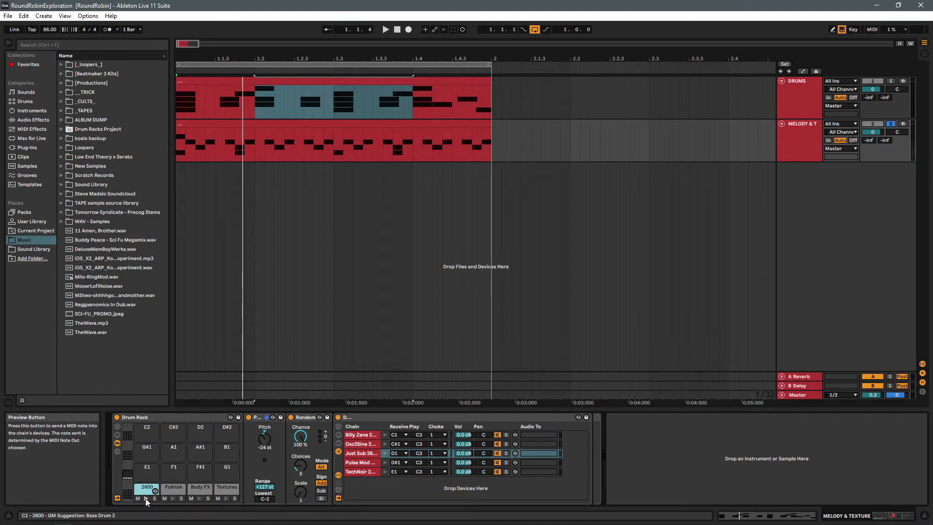
click(145, 498)
click(144, 498)
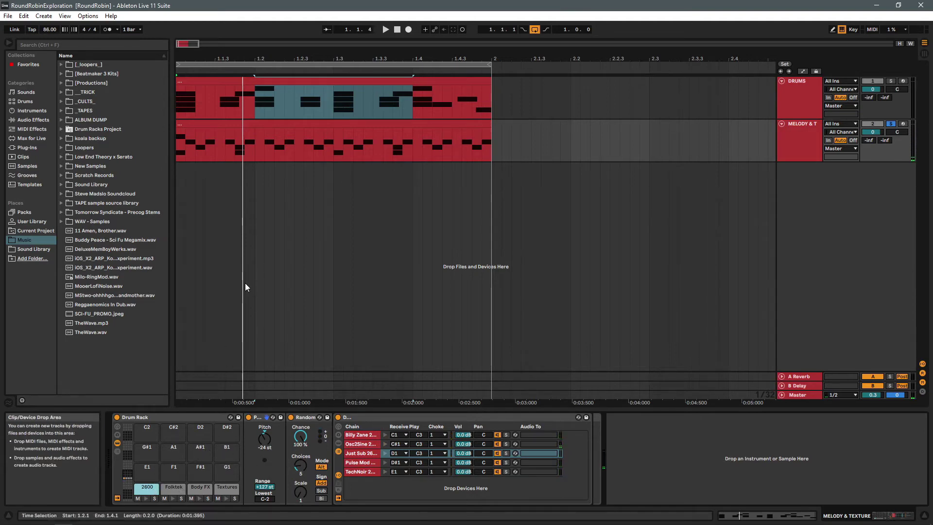
click(238, 100)
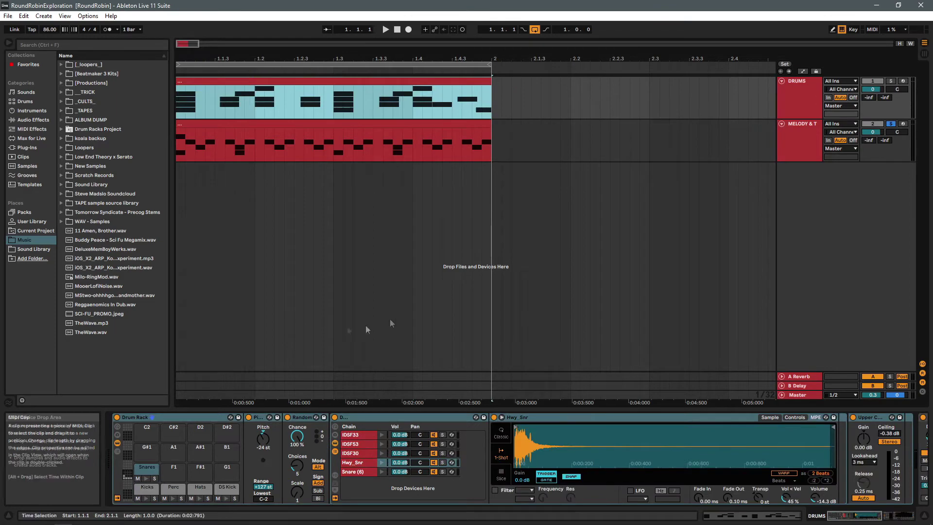
Audition the DS Kick pad through Drum Buss and Spring Parade, with the melody track unsoloed.
click(220, 487)
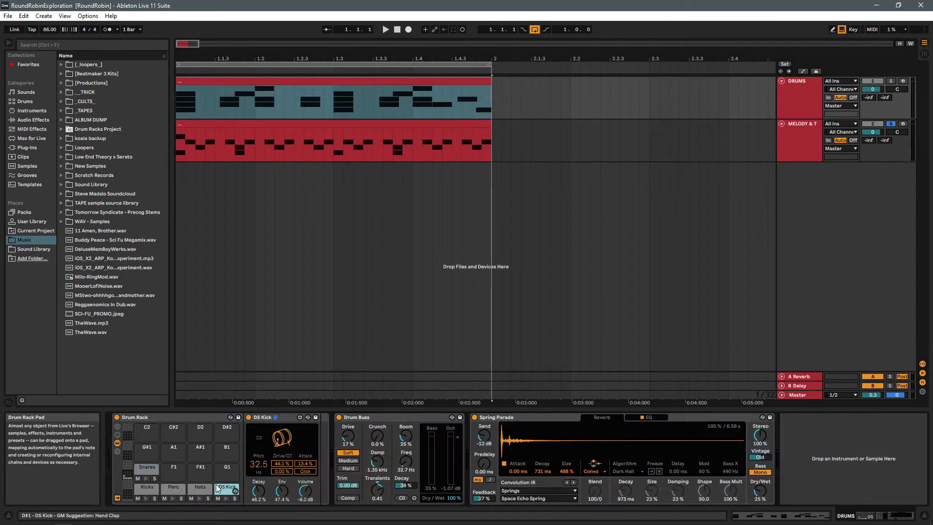
click(226, 499)
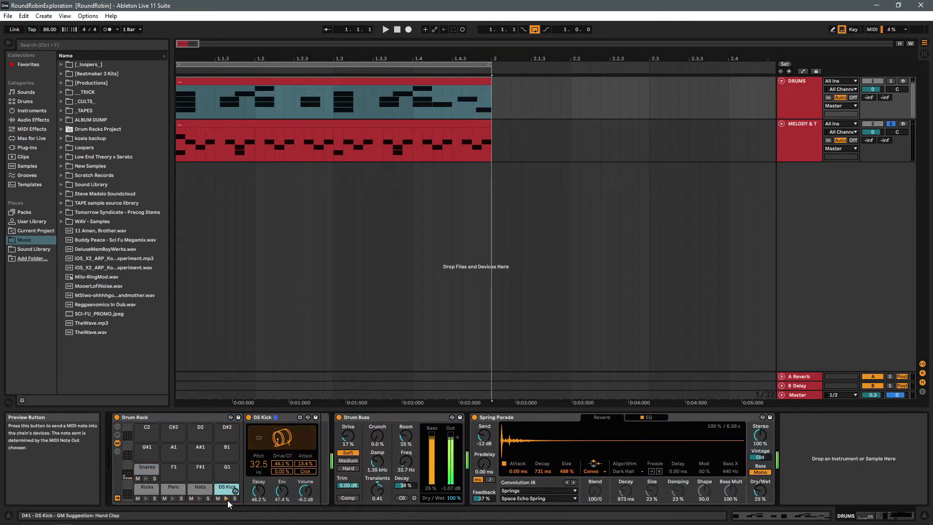
click(890, 123)
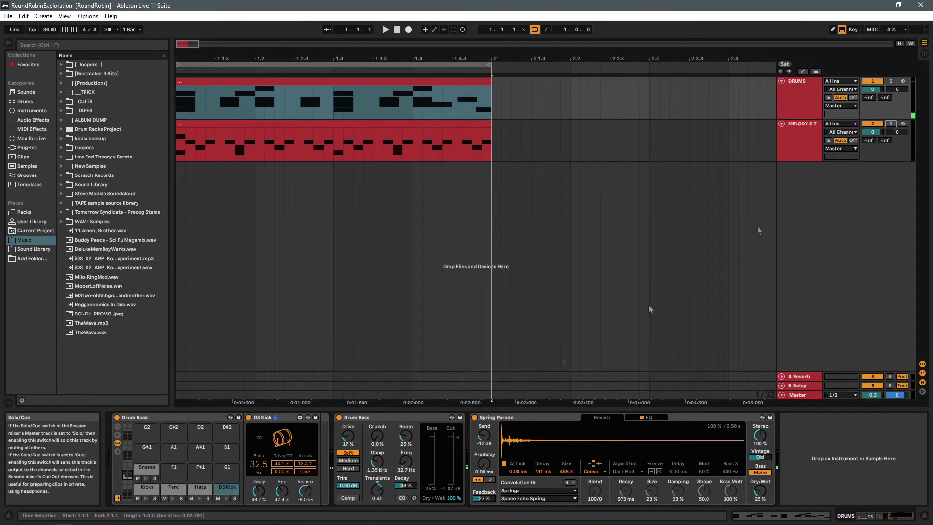
click(225, 500)
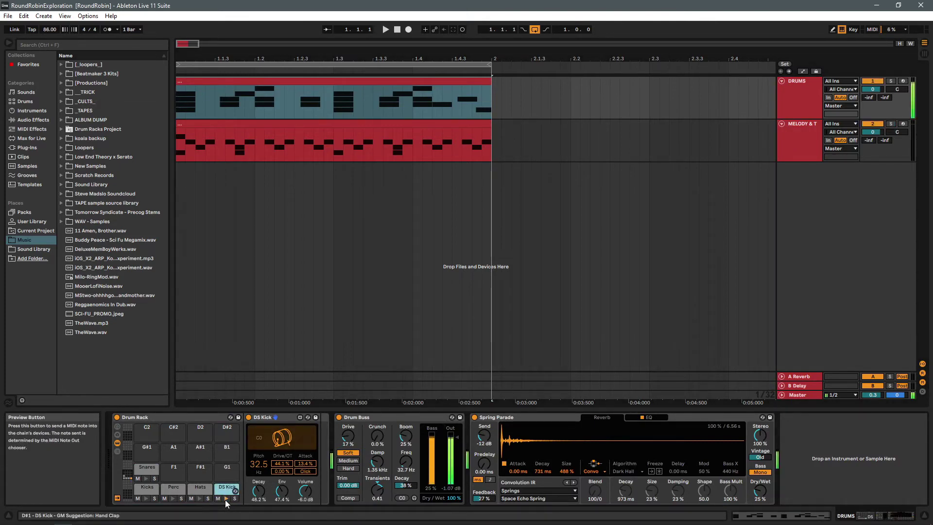
Audition the 2600 pad and select the melody clip's four C1 notes.
click(248, 126)
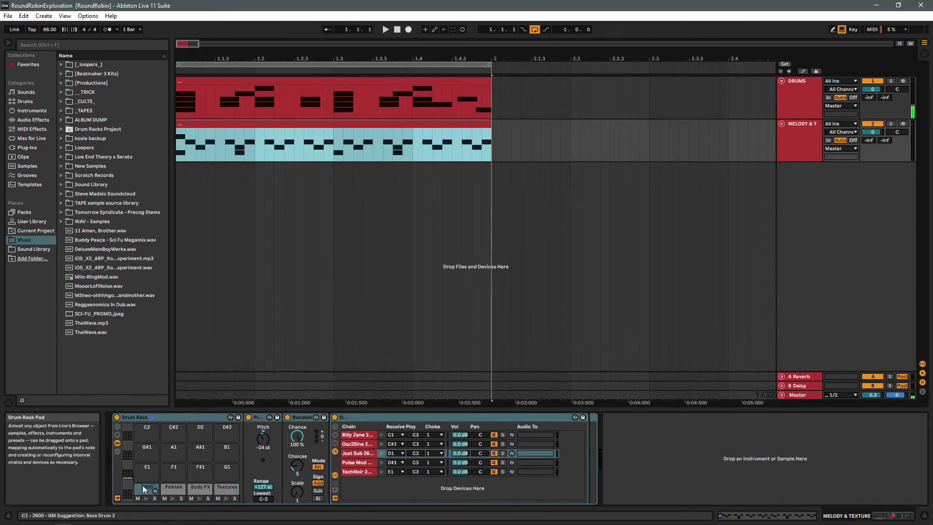
click(147, 499)
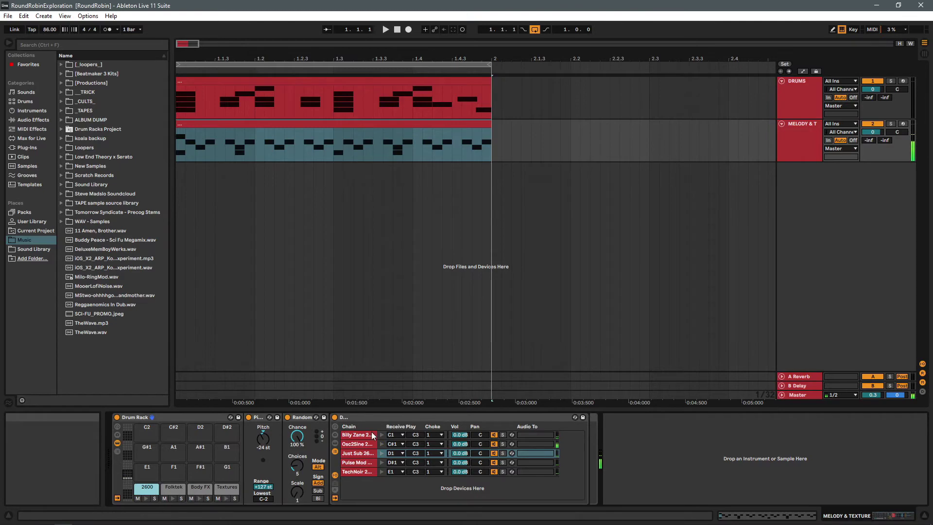
double_click(240, 127)
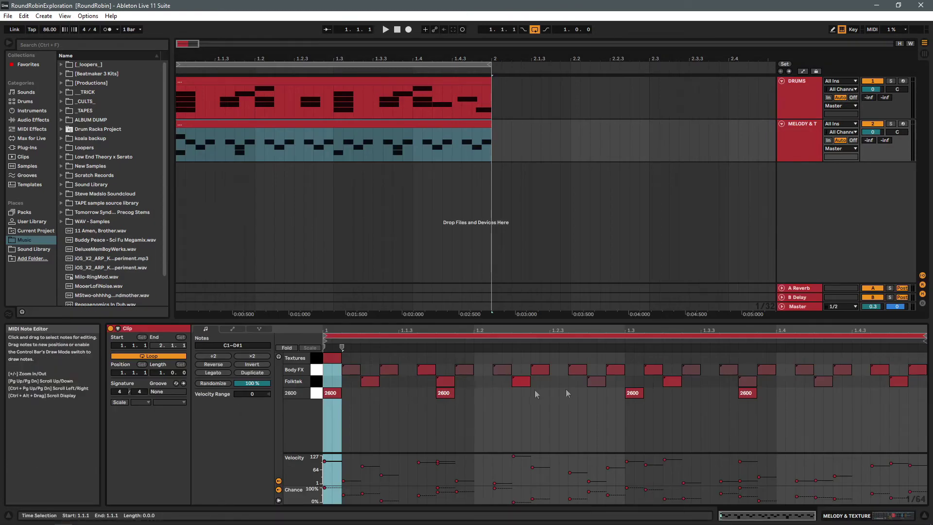
click(316, 392)
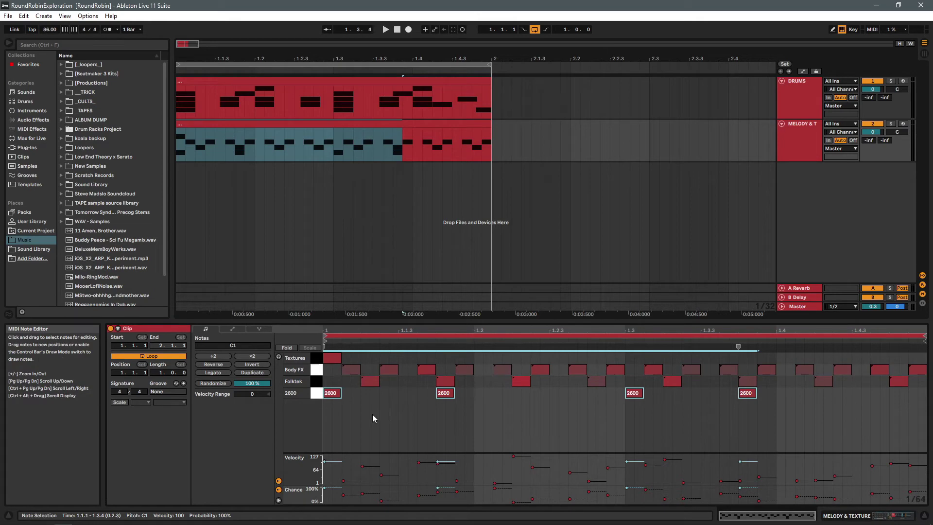
Audition the 2600 pad's first, second and third chains in the Drum Rack.
double_click(801, 130)
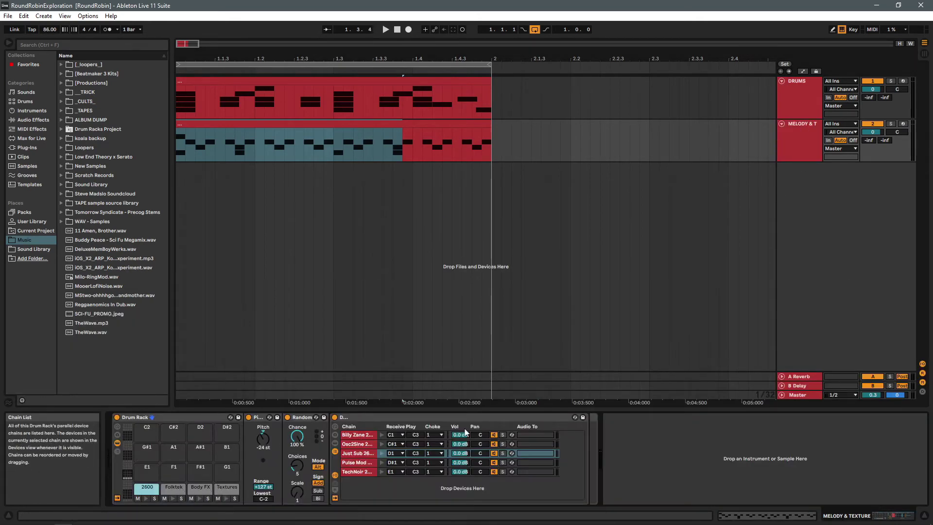
click(381, 435)
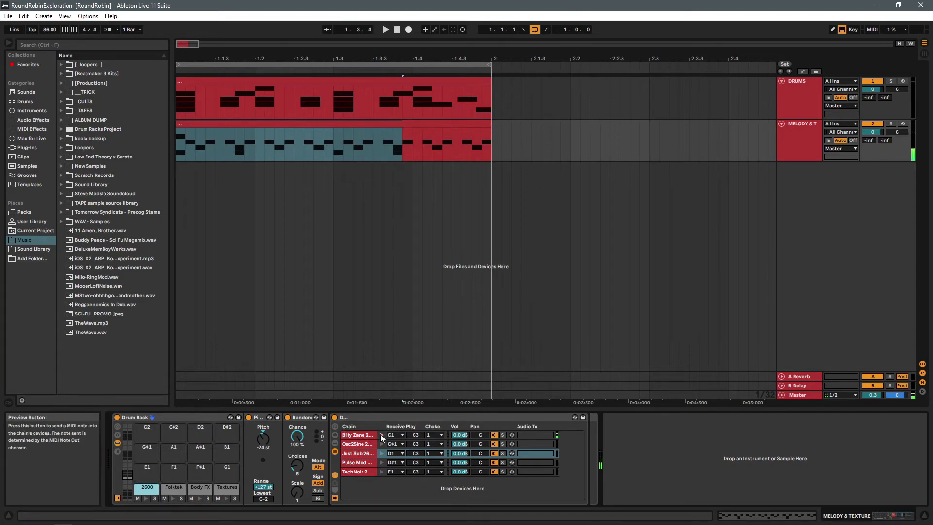
click(382, 444)
click(381, 456)
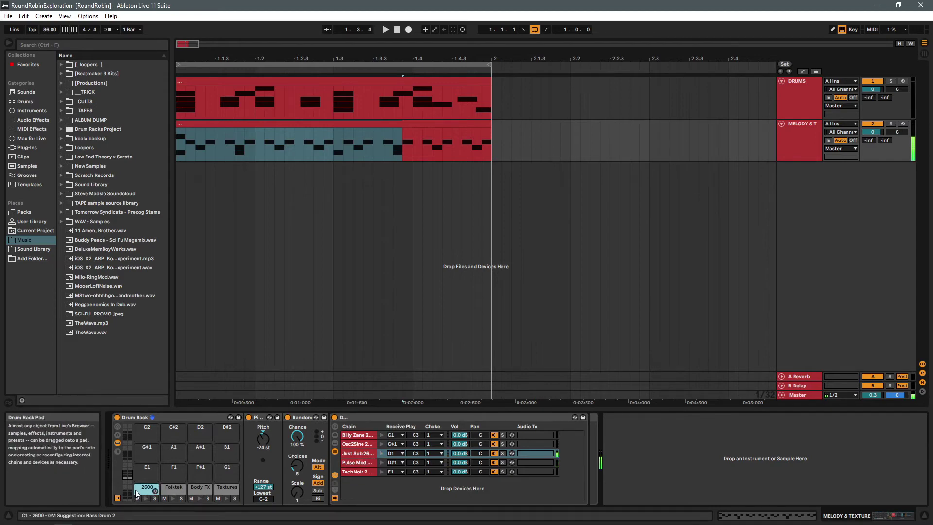
Reopen the melody clip, select the range 1.1.3 to 1.2.3, then reselect all four notes.
double_click(323, 125)
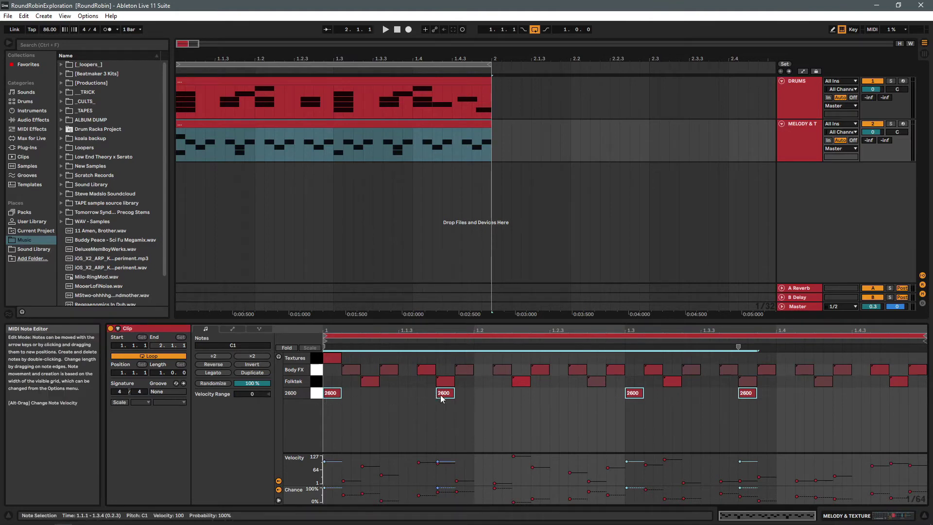
click(555, 400)
drag(577, 401, 401, 410)
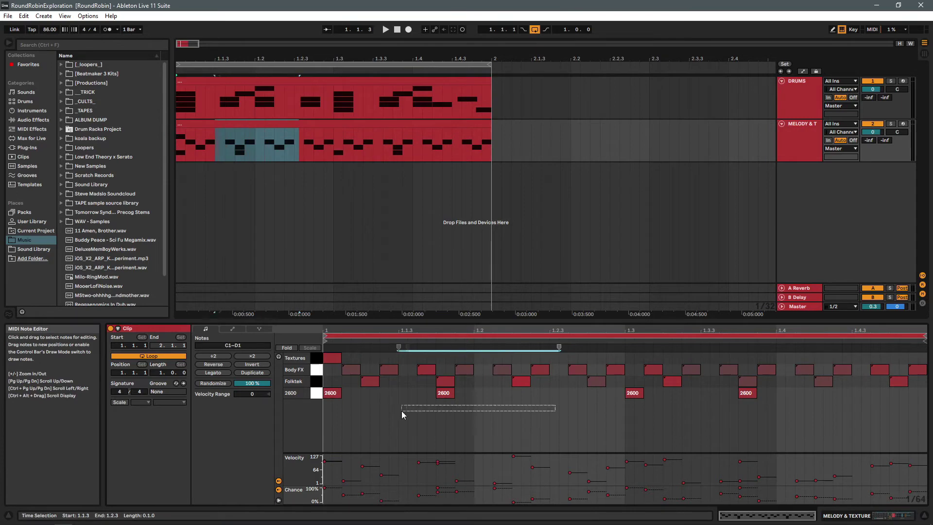
click(317, 393)
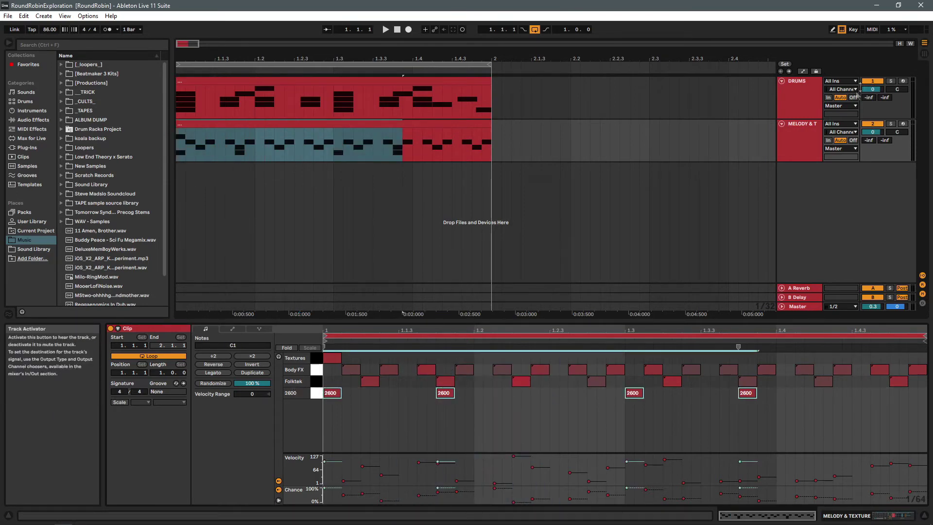
click(801, 128)
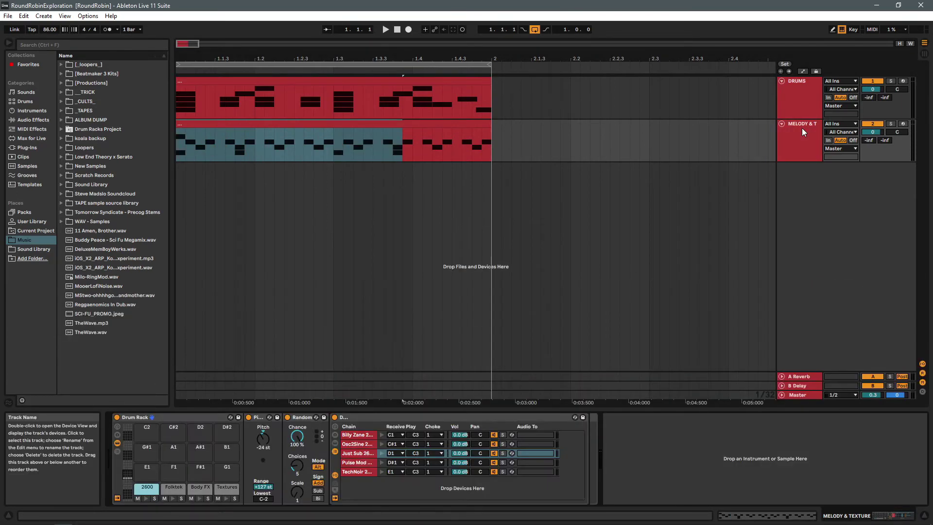
Check and audition the Folktek and Body FX pads, then show the Textures pad's chains and Compressor.
click(171, 487)
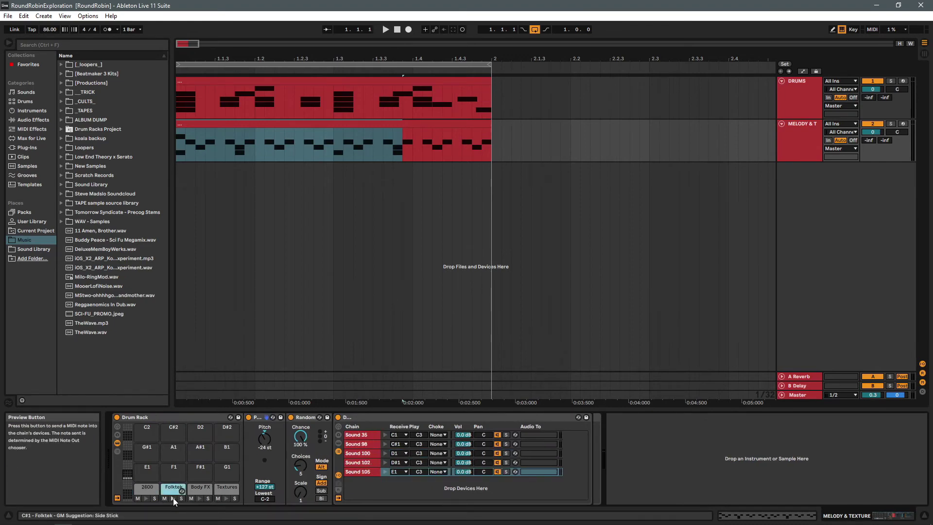
click(173, 497)
click(203, 489)
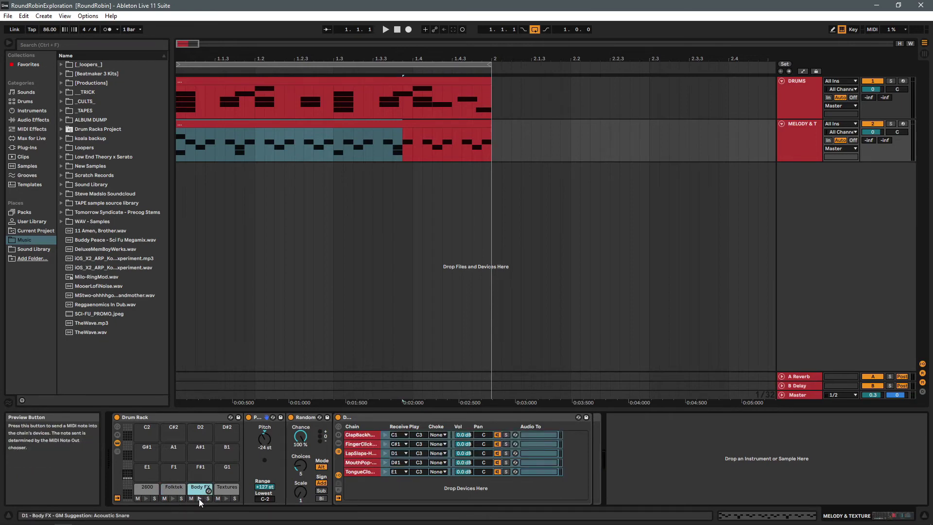
click(199, 499)
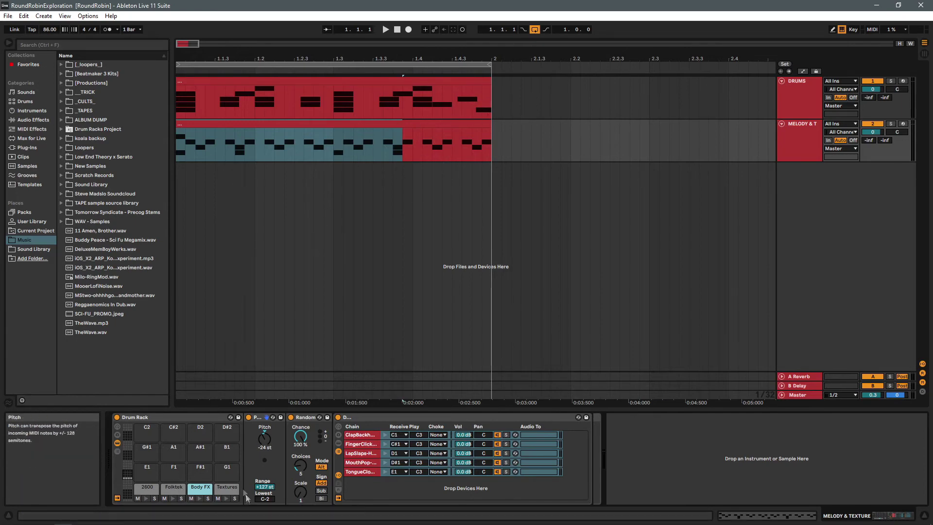
click(223, 486)
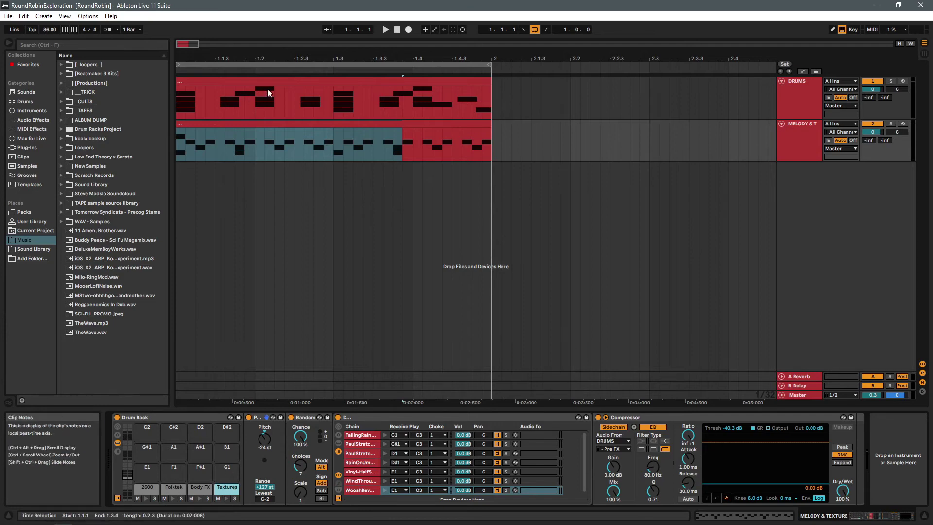
Preview the Textures note in the melody clip, then audition the Textures pad from the track's devices.
double_click(249, 125)
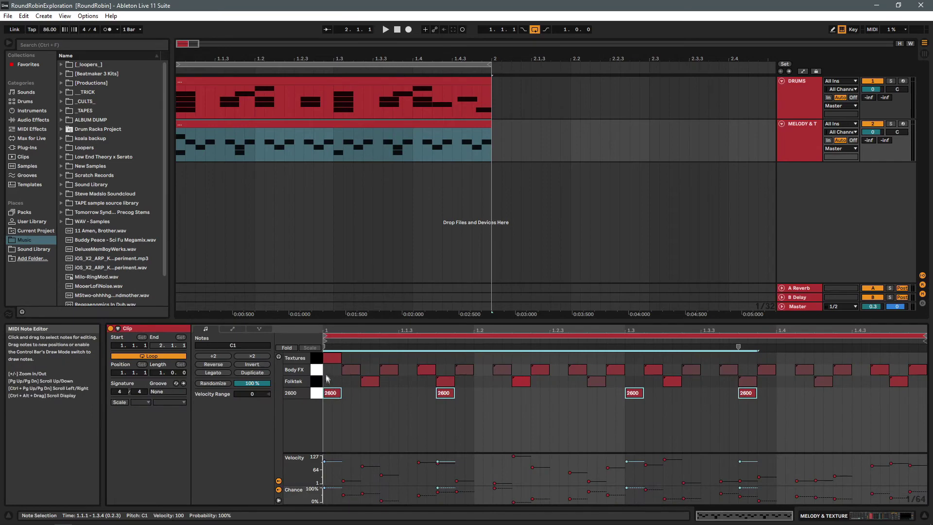
click(316, 358)
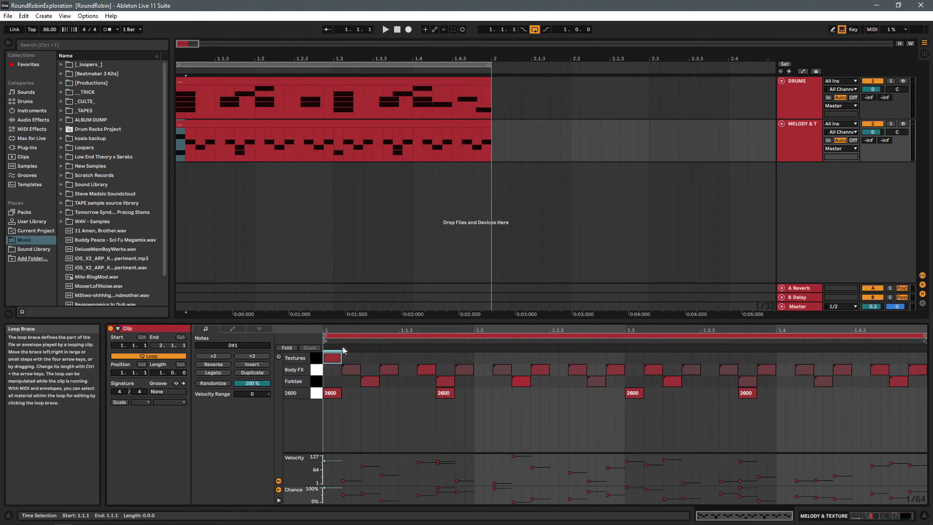
click(808, 132)
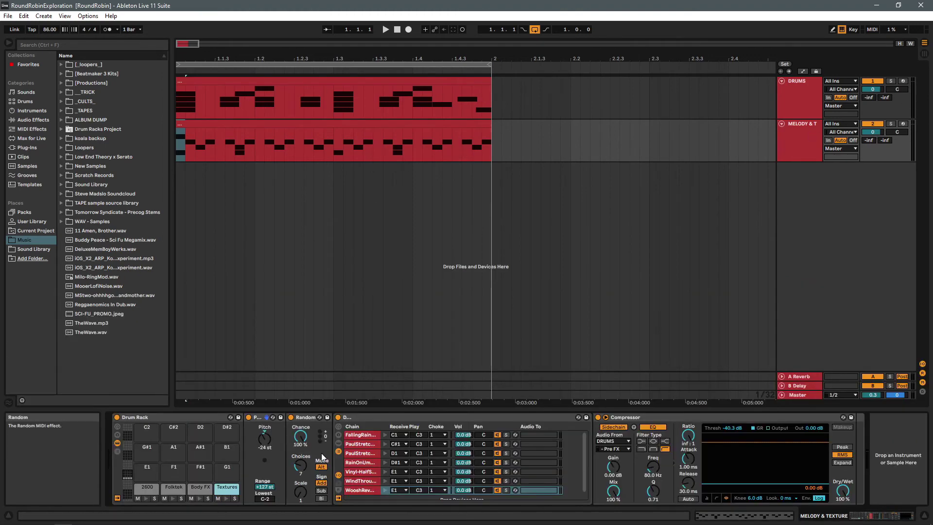
click(224, 500)
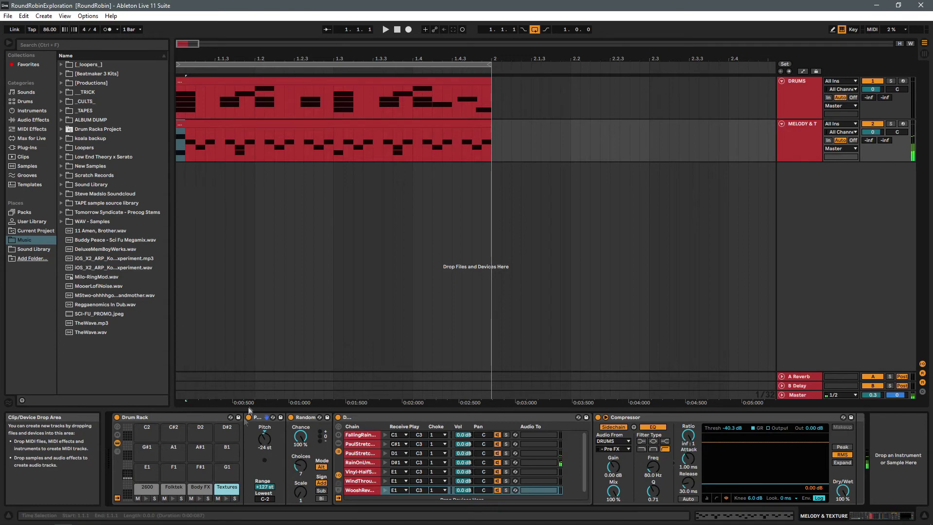
Solo the MELODY & TEXTURE track and play it from the song start.
click(397, 29)
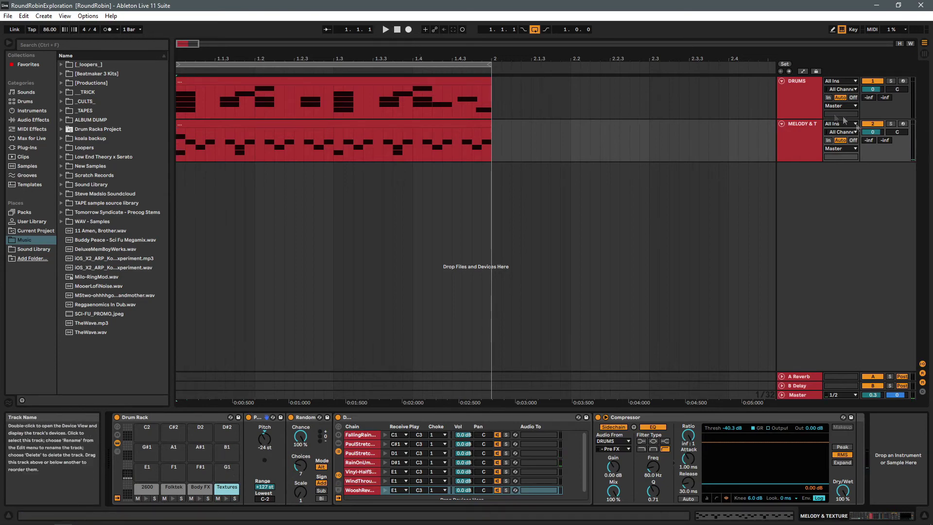
click(890, 124)
click(385, 30)
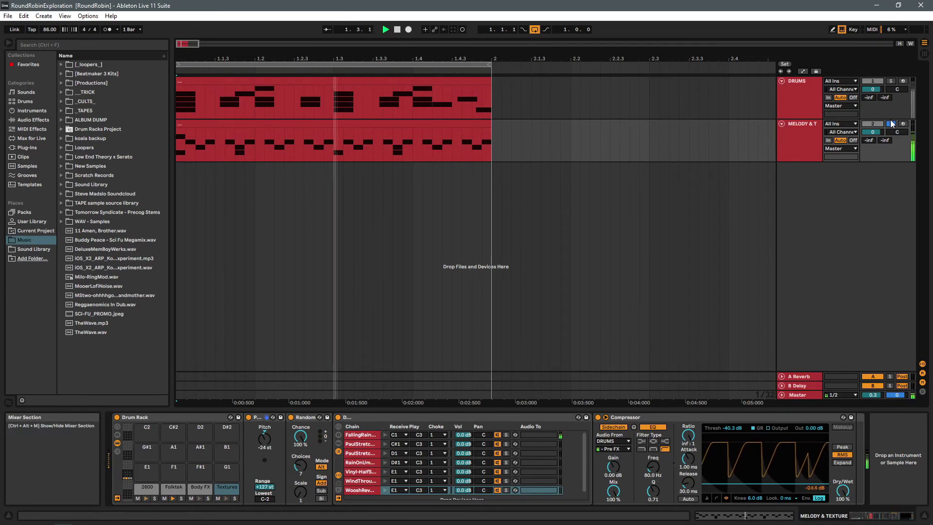
click(385, 29)
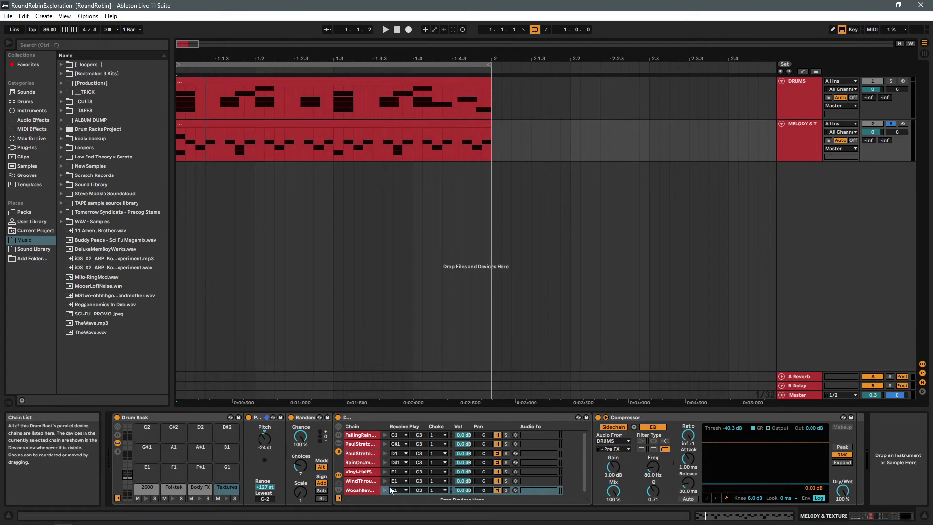
click(403, 481)
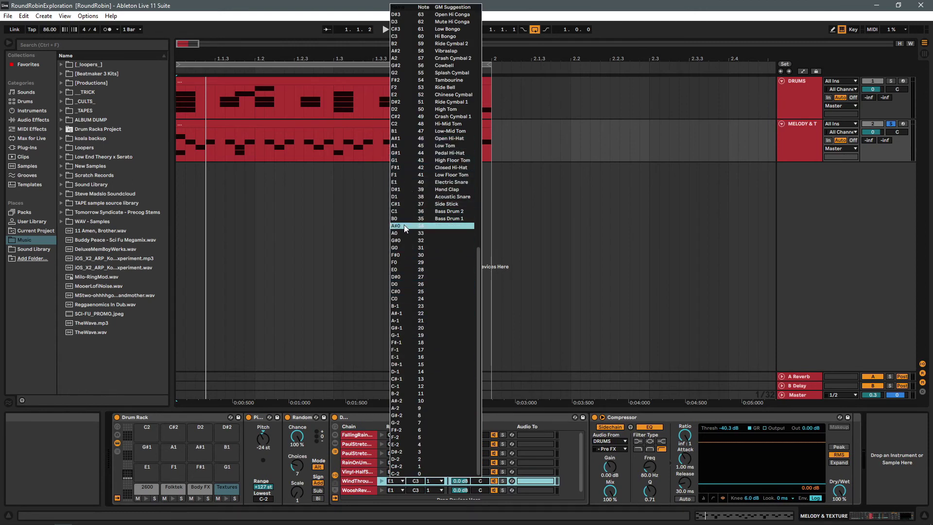
Set the WindThrou chain to receive F1 and the WooshRev chain to receive F#1.
click(413, 174)
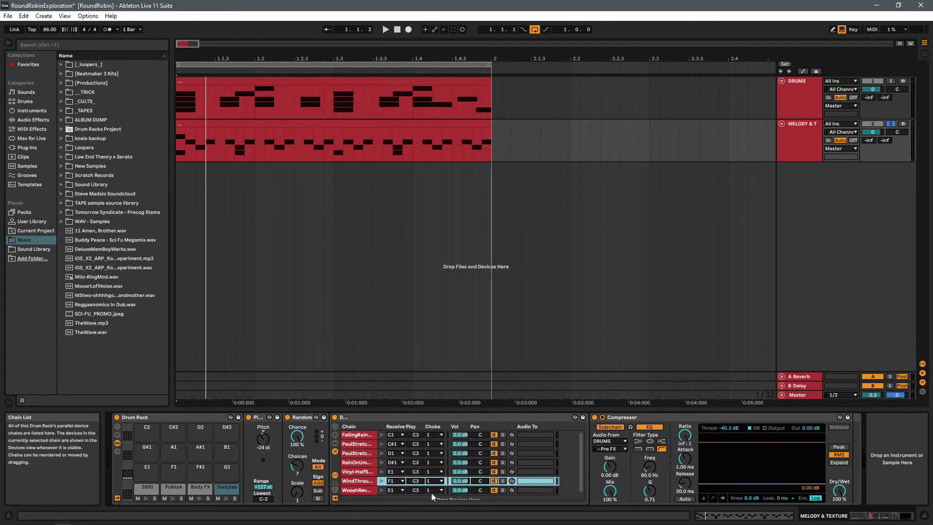
click(400, 490)
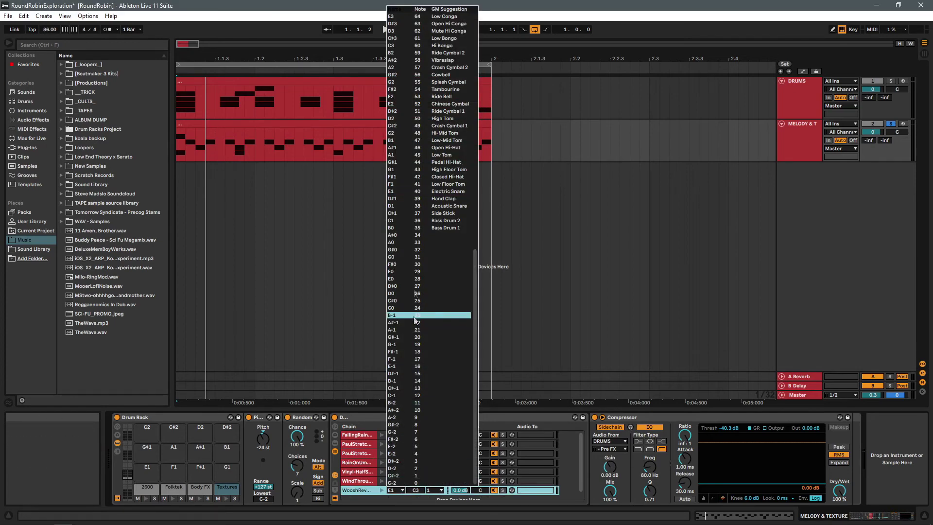
click(397, 183)
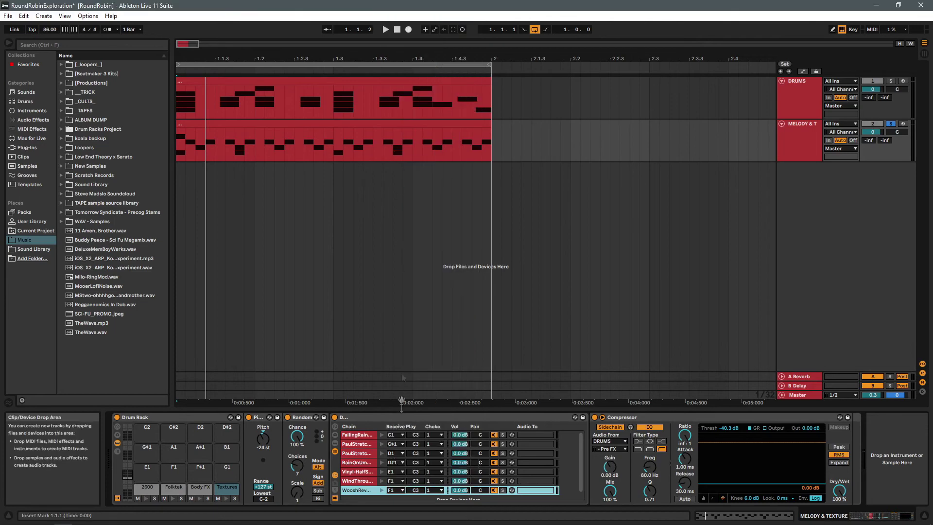
click(398, 490)
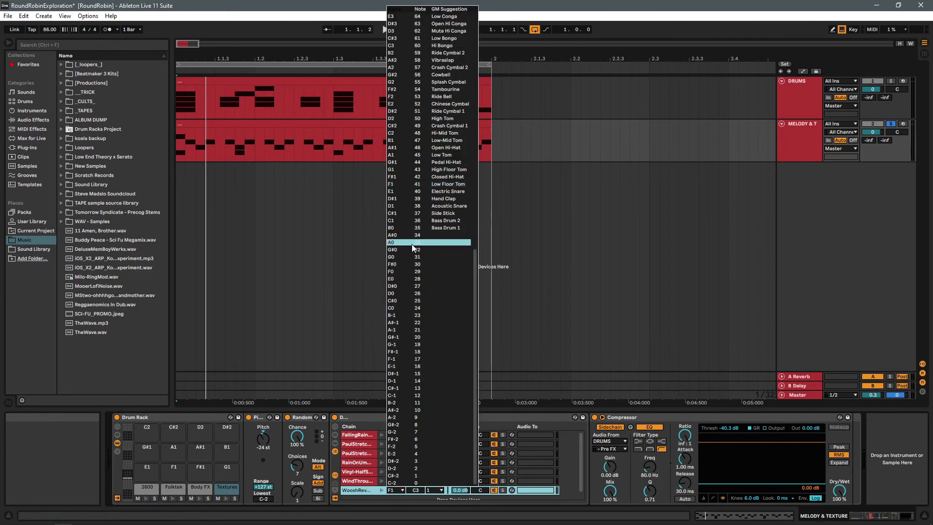
click(407, 177)
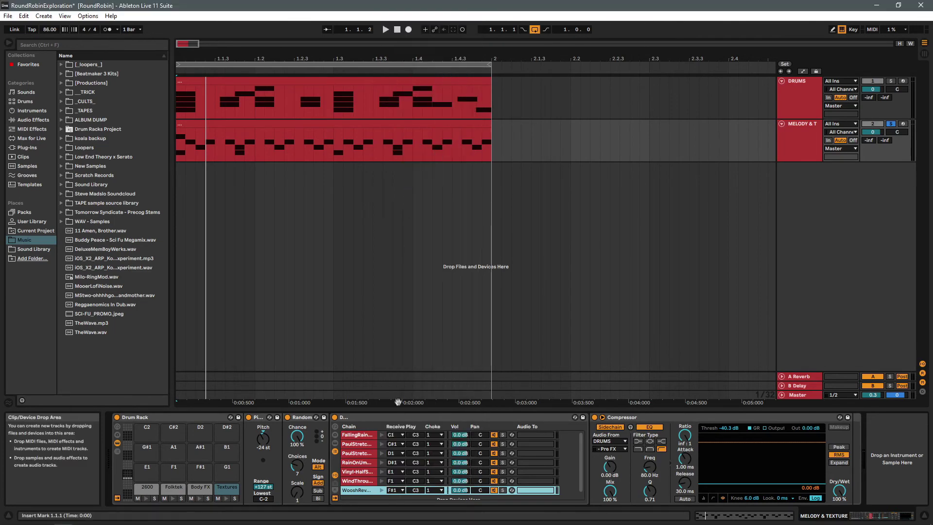
Trigger the Textures pad five times to hear the chains rotate, then stop playback.
click(227, 499)
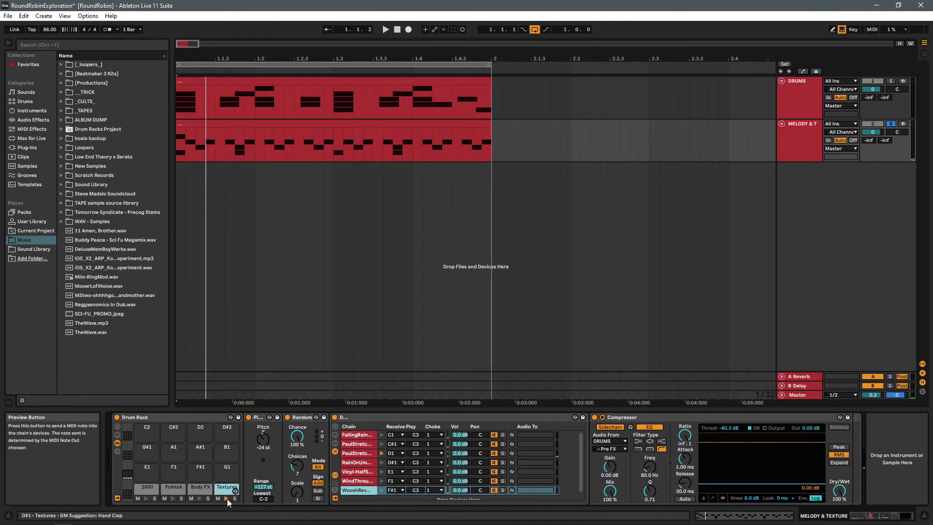
click(226, 498)
click(226, 499)
click(227, 498)
click(226, 499)
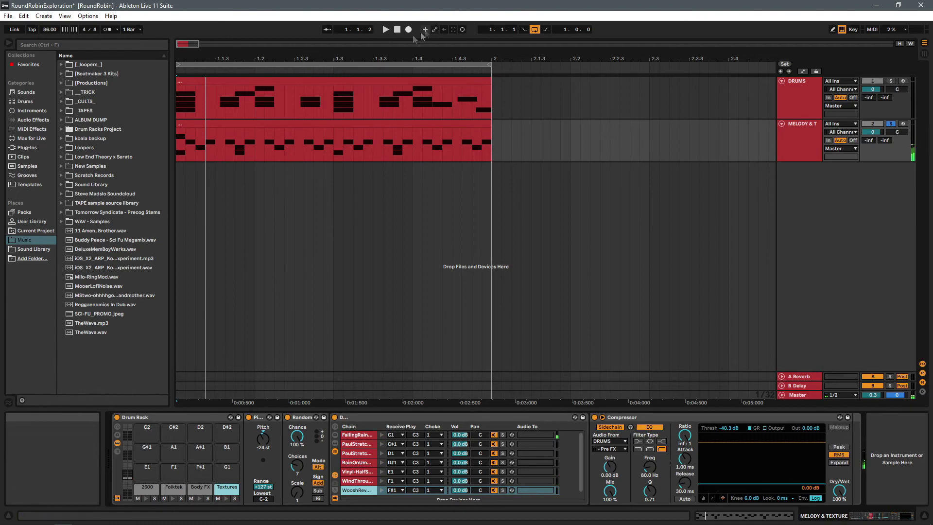
click(398, 32)
mouse_move(99, 515)
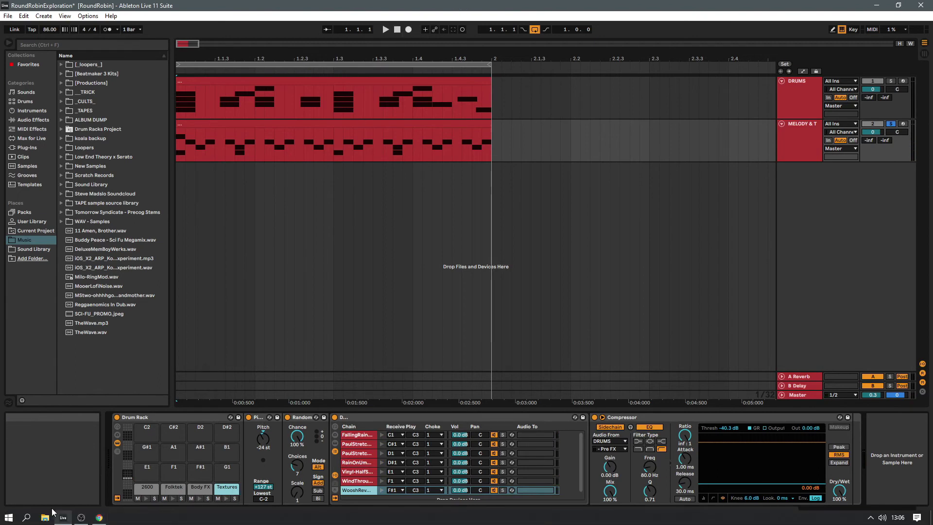
click(99, 516)
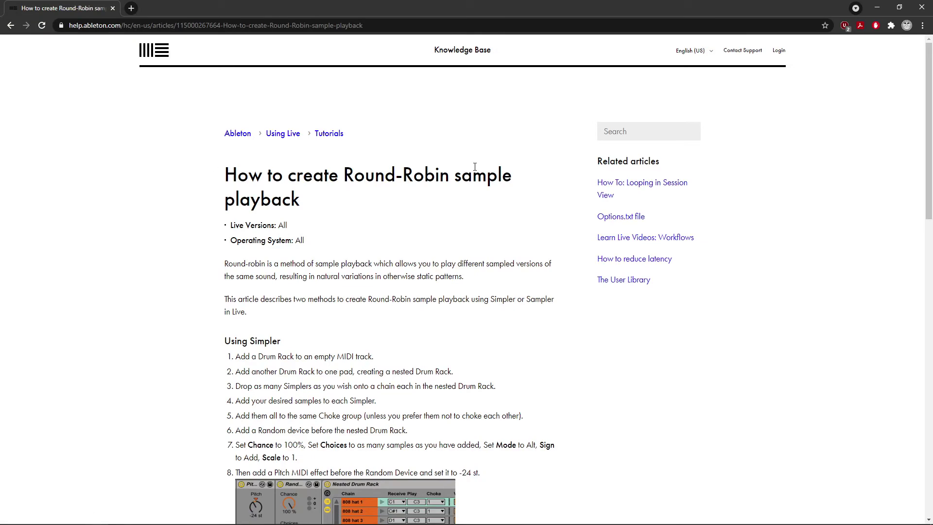
scroll(474, 167, down, 1)
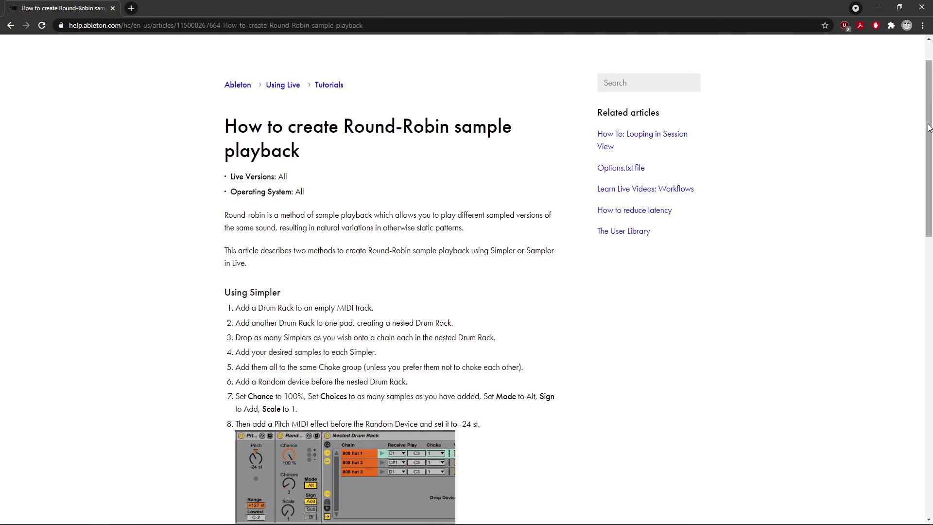
drag(928, 128, 927, 133)
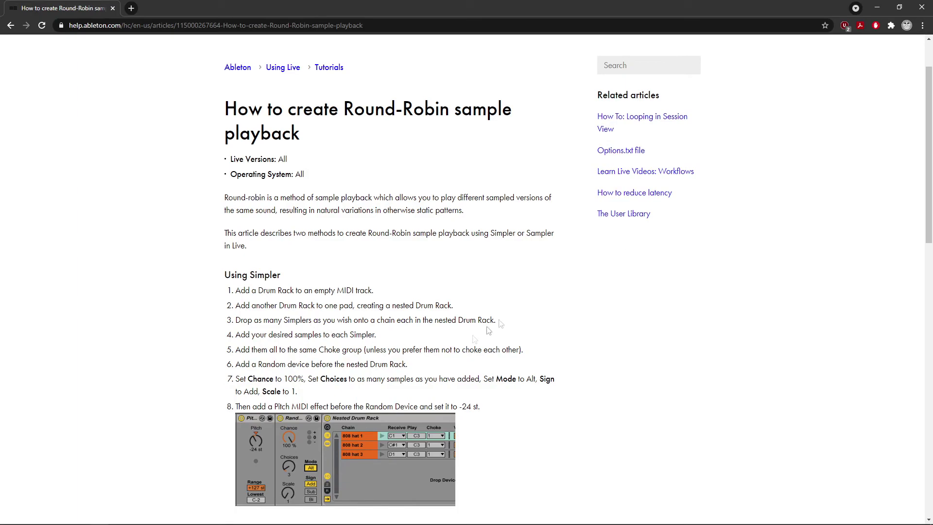
drag(930, 155, 923, 349)
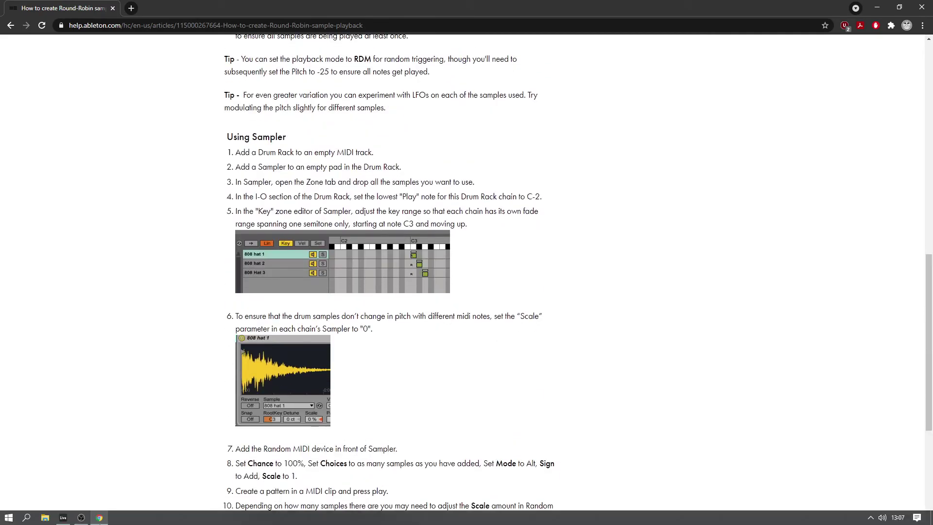
click(80, 517)
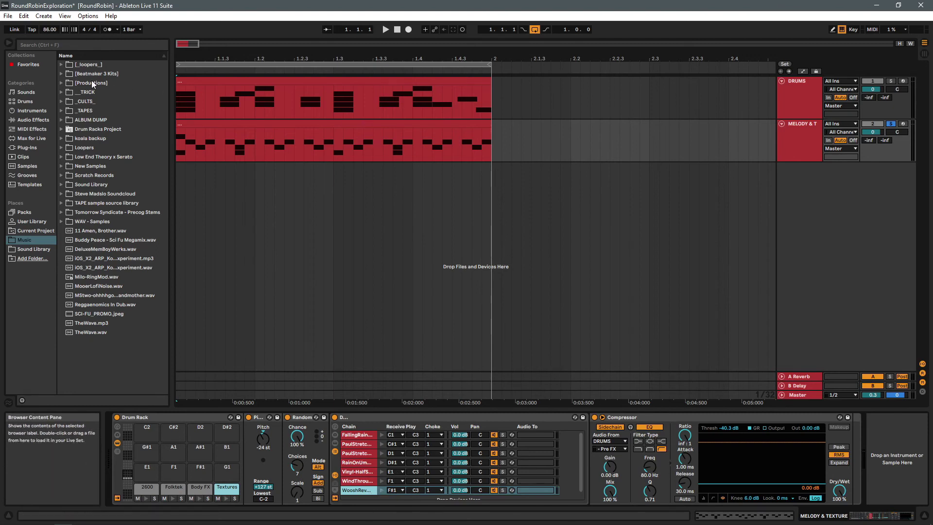
Save the RoundRobinExploration Live Set from the File menu.
click(8, 15)
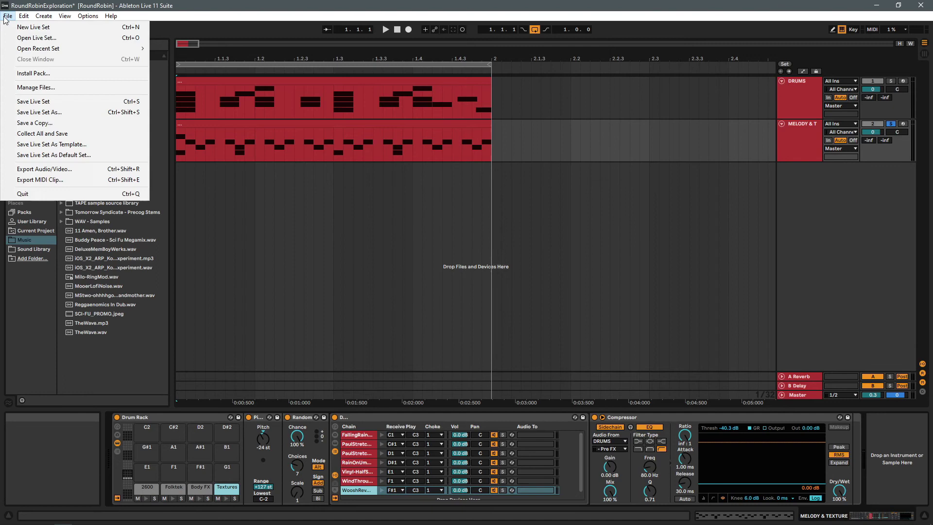
click(30, 101)
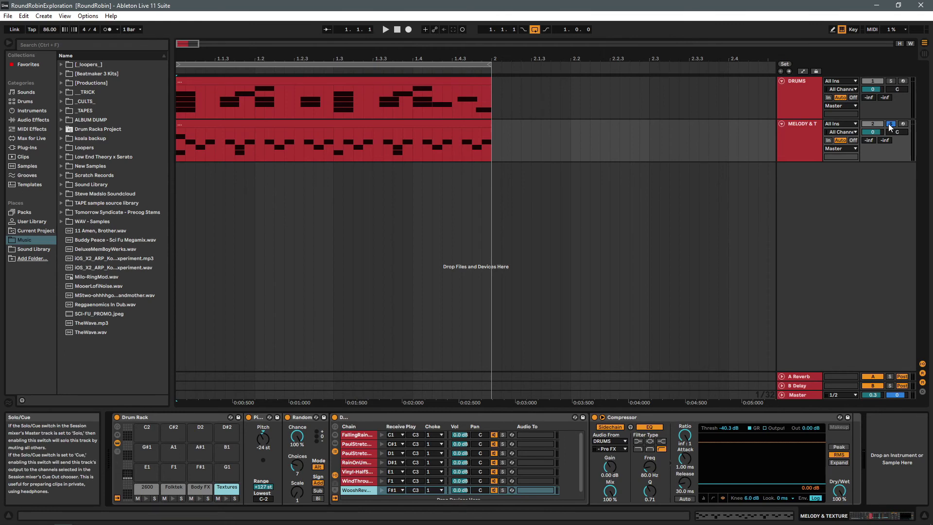
Play the full beat, briefly soloing then unsoloing DRUMS, and stop playback.
click(385, 29)
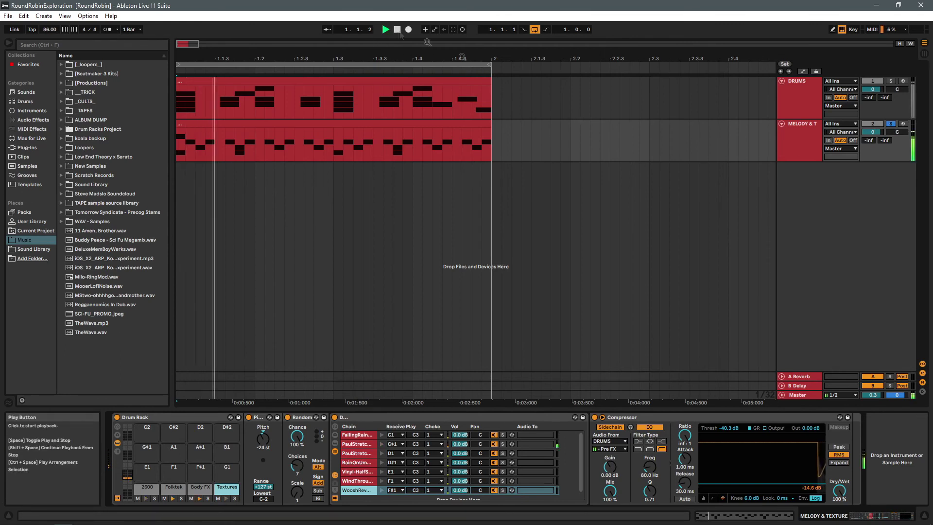
click(891, 80)
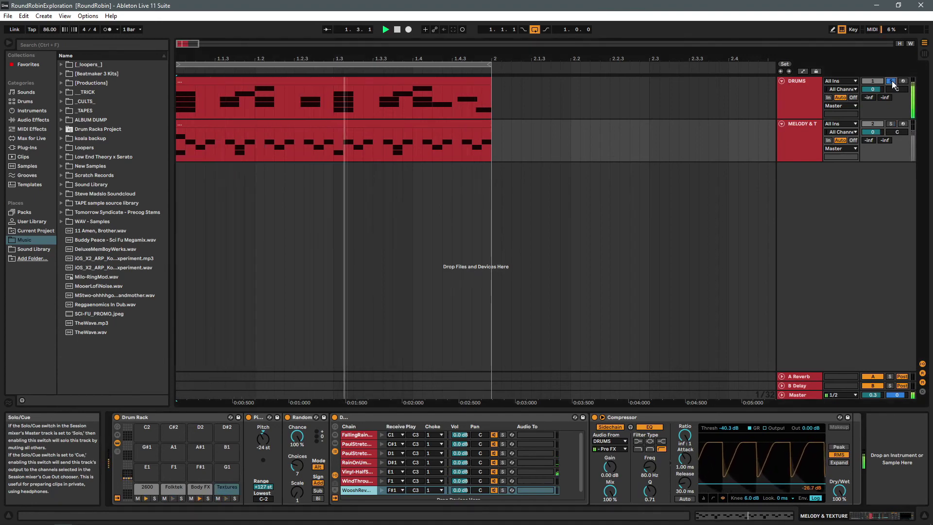
click(891, 80)
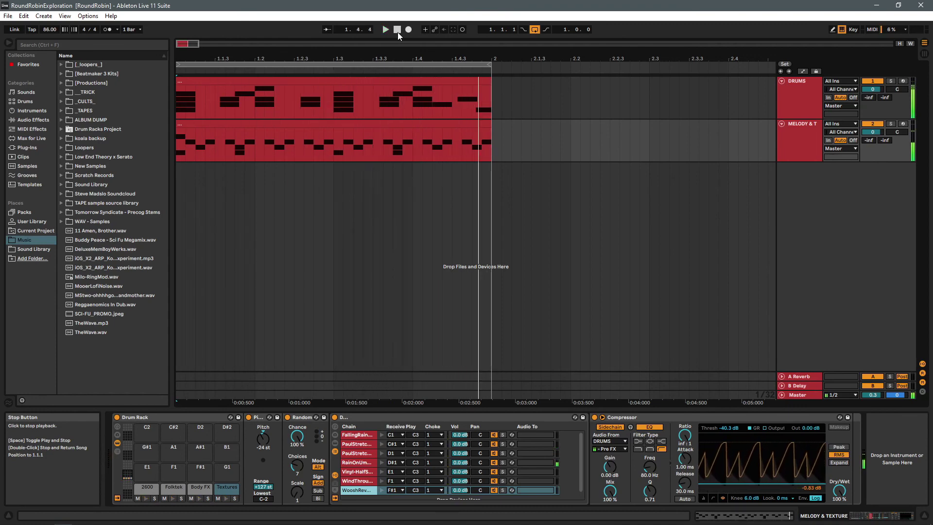
click(398, 31)
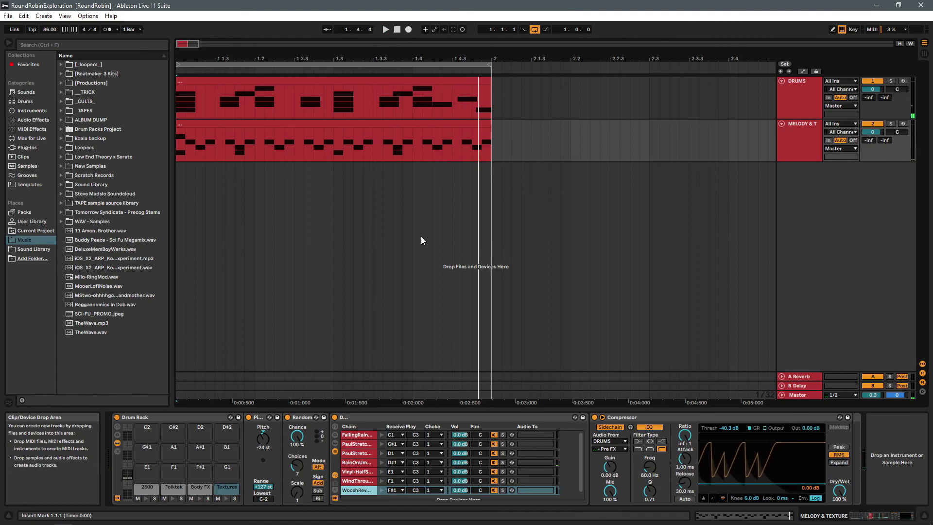